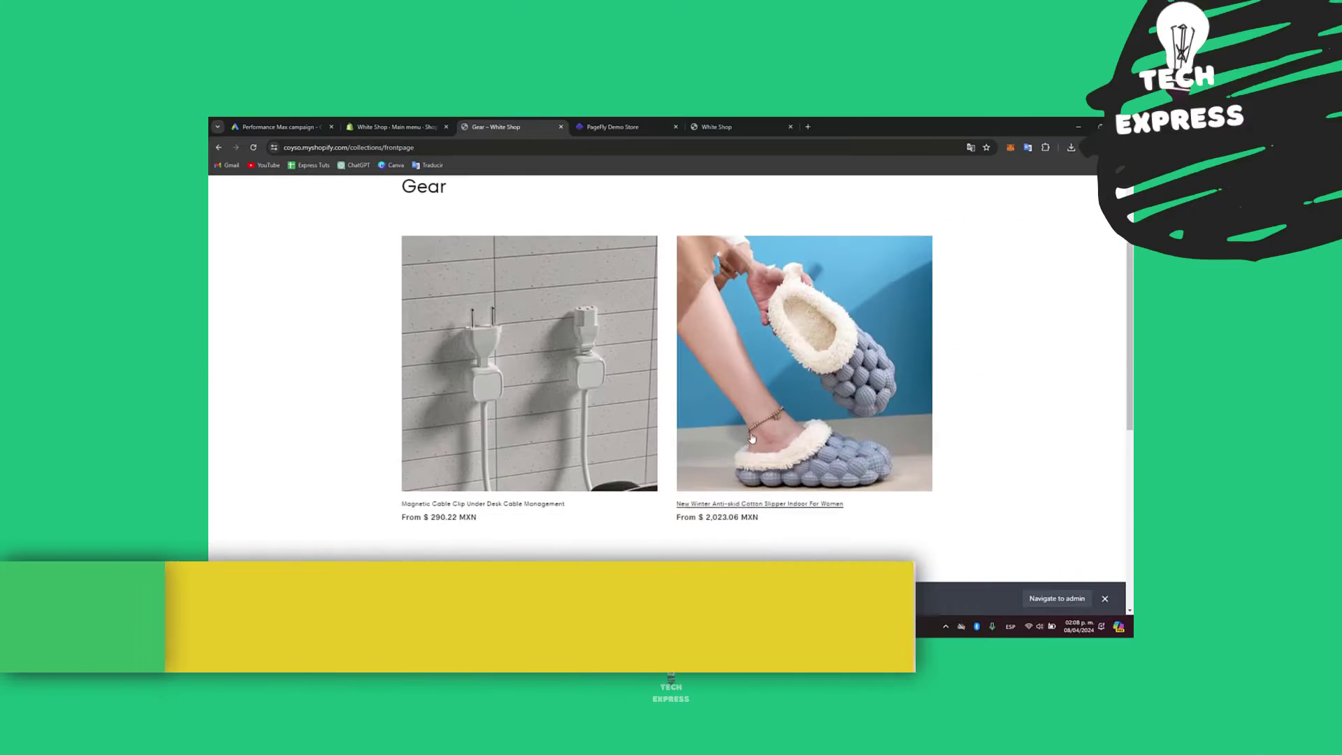
# - Look at the Magnetic Cable Clip product page on the storefront, then return to the listing
pyautogui.scroll(-1, 580, 417)
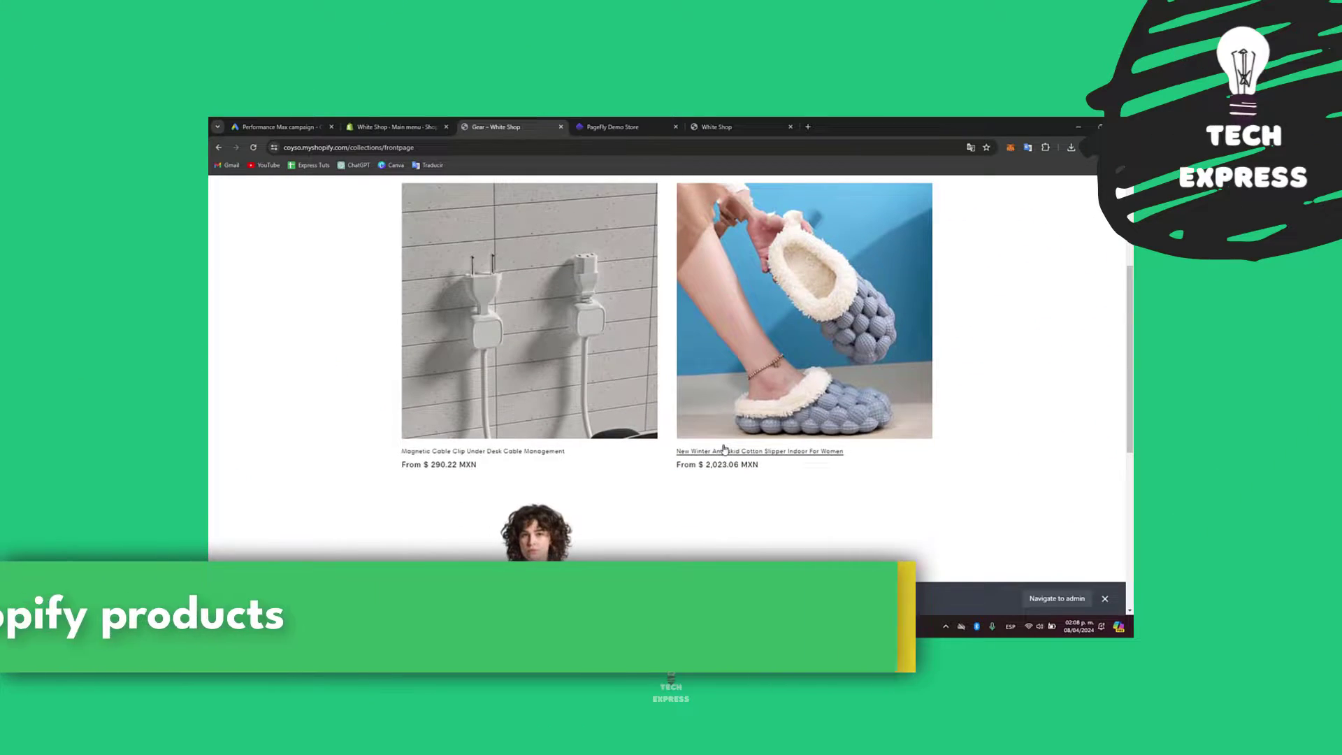
pyautogui.click(580, 417)
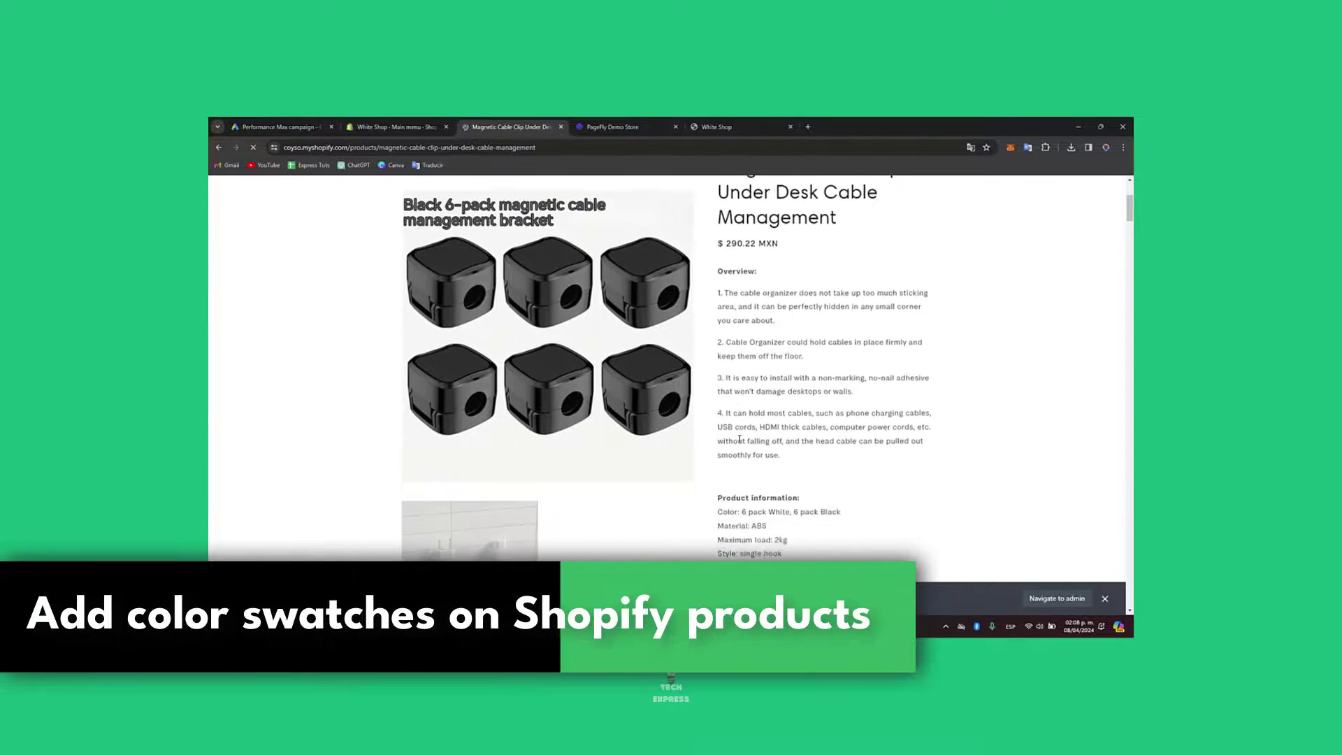
pyautogui.click(219, 148)
# - Scroll through the slipper product page, then switch to the admin Main menu page
pyautogui.click(814, 359)
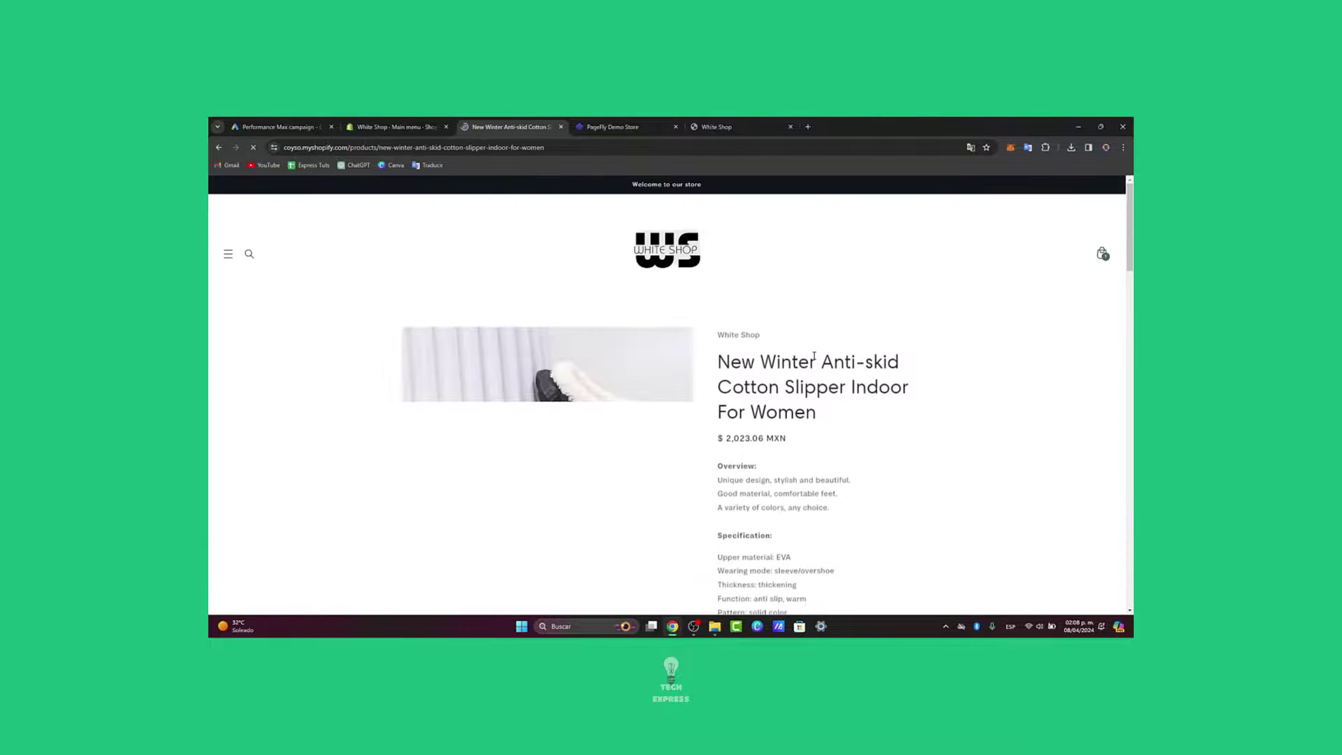
pyautogui.scroll(-5, 923, 512)
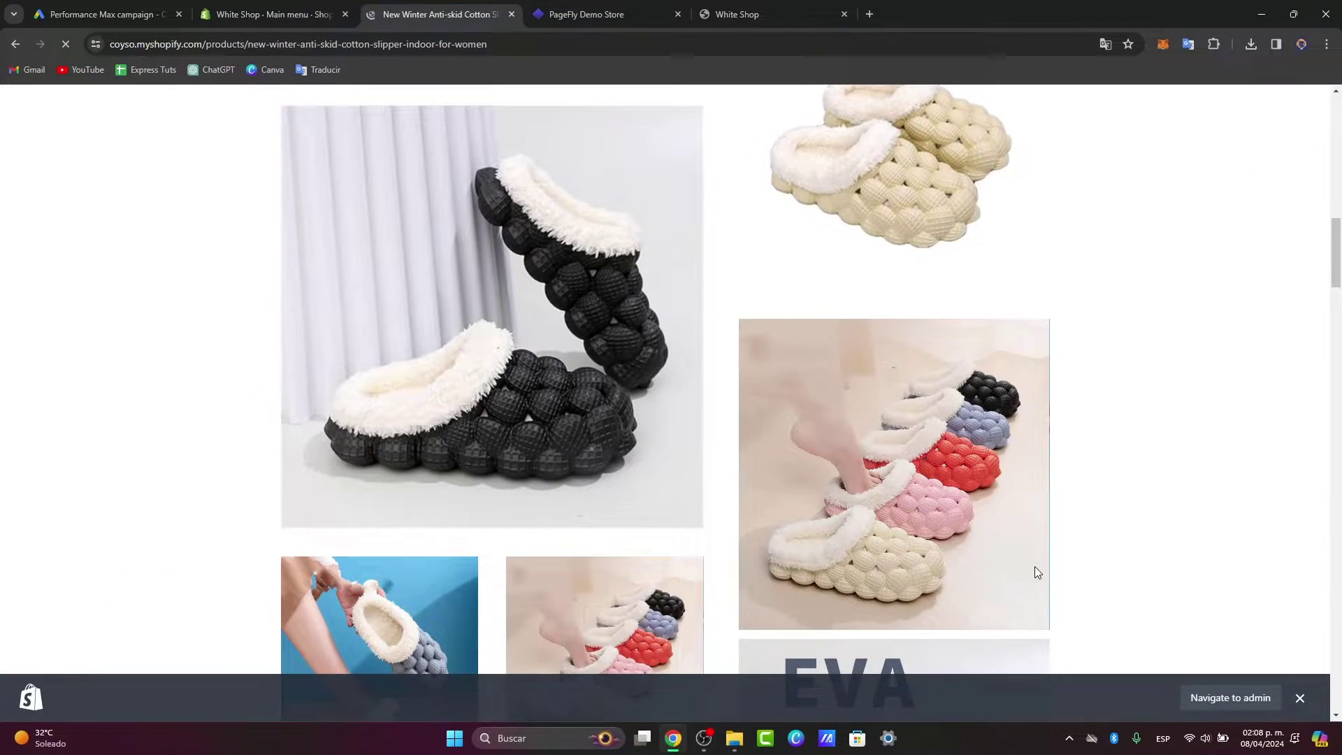
pyautogui.scroll(-10, 1034, 568)
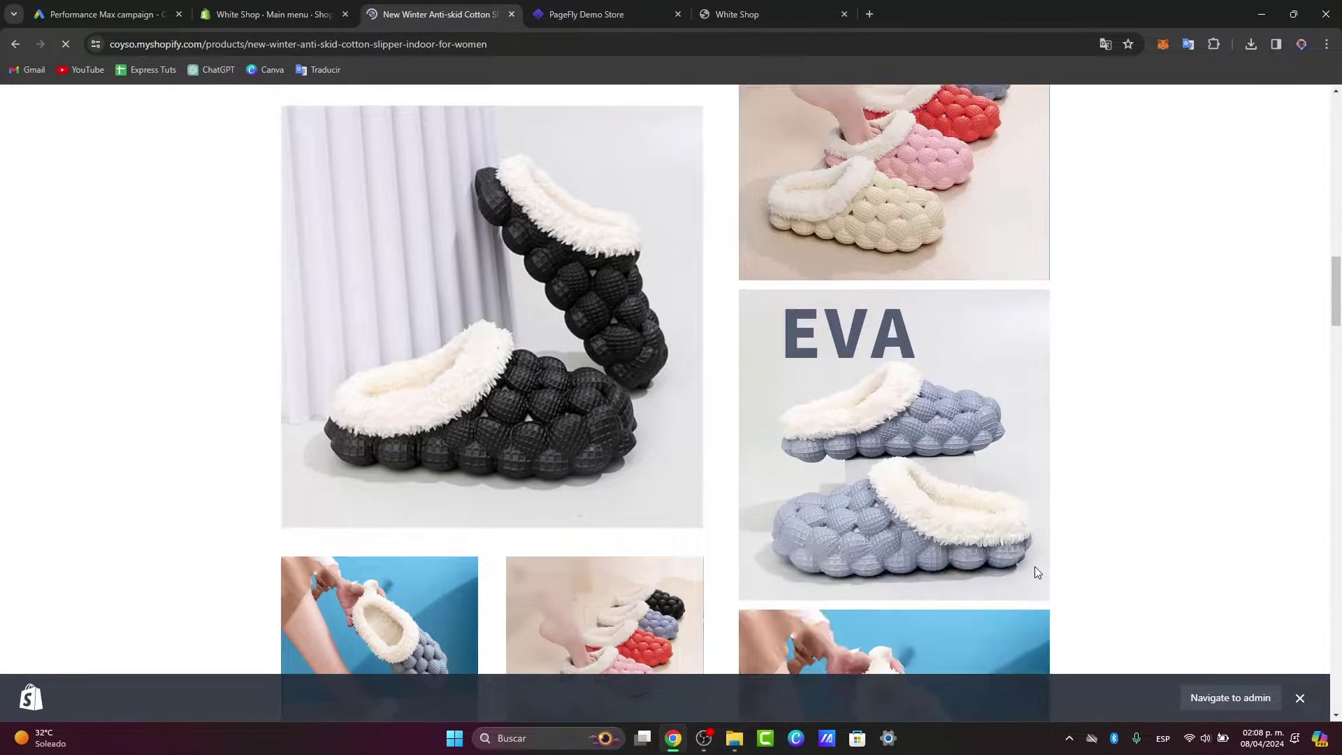
pyautogui.scroll(-10, 1034, 568)
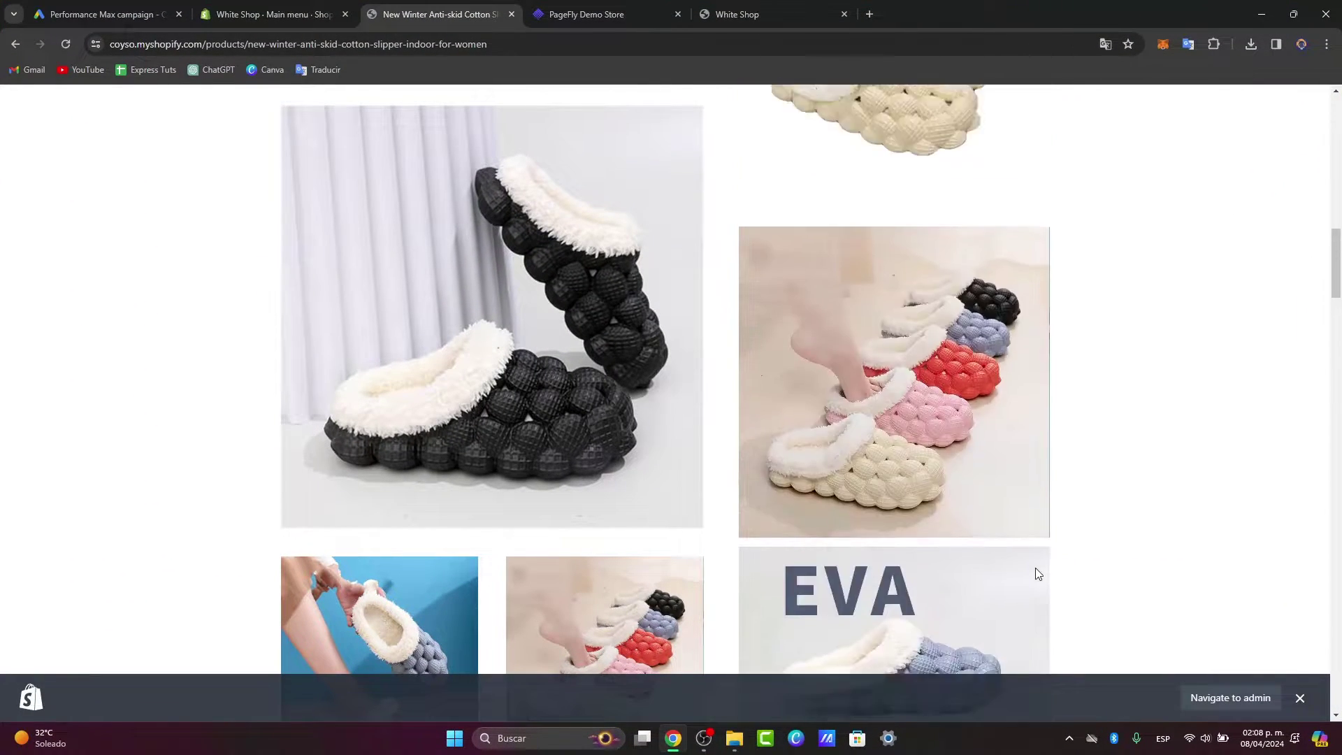
pyautogui.click(273, 8)
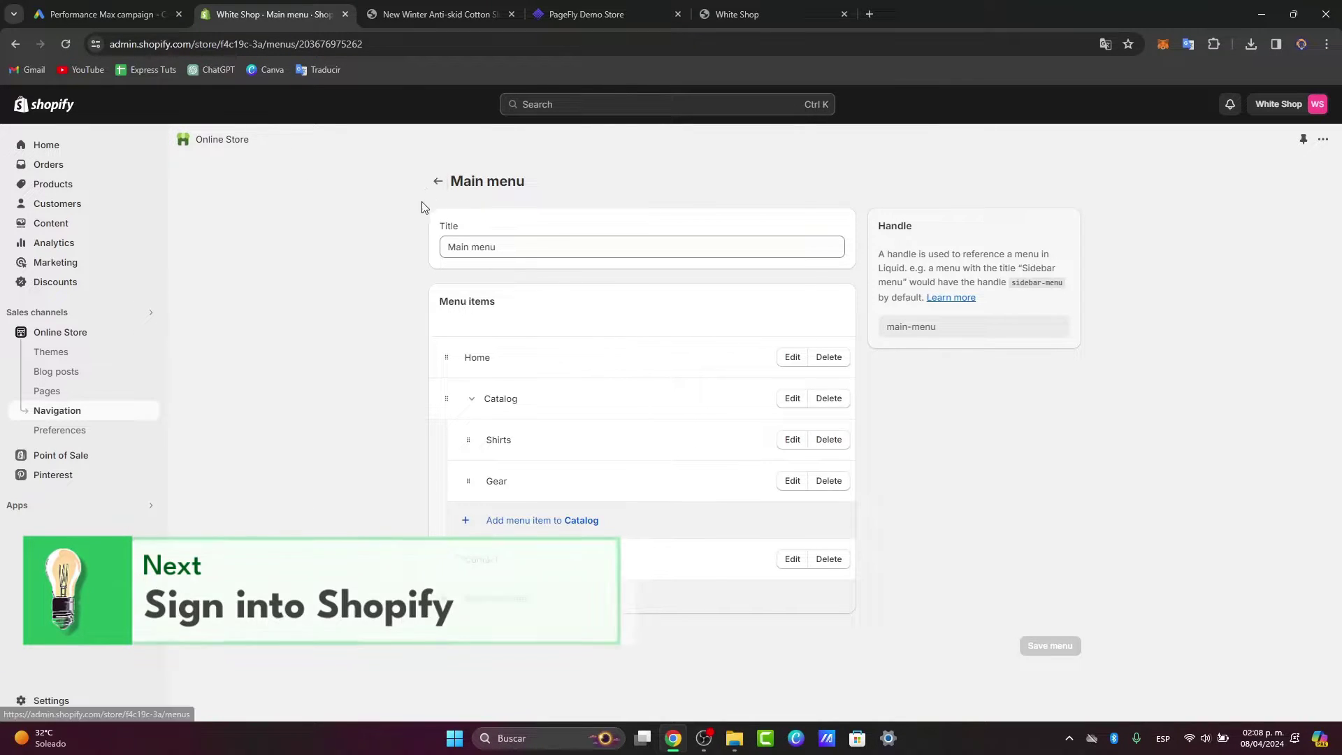
# - From the admin Home apps search, search the Shopify App Store for 'color swatches'
pyautogui.click(437, 181)
pyautogui.click(46, 150)
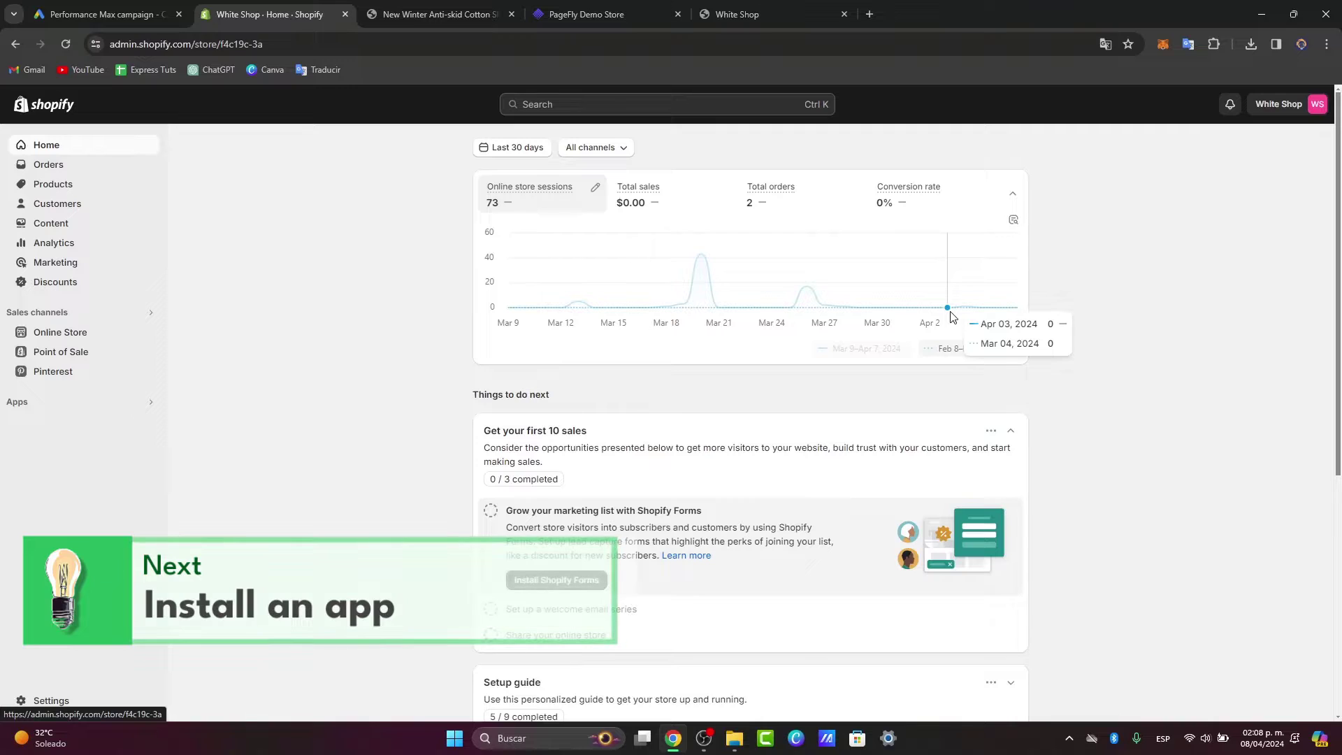
pyautogui.click(121, 409)
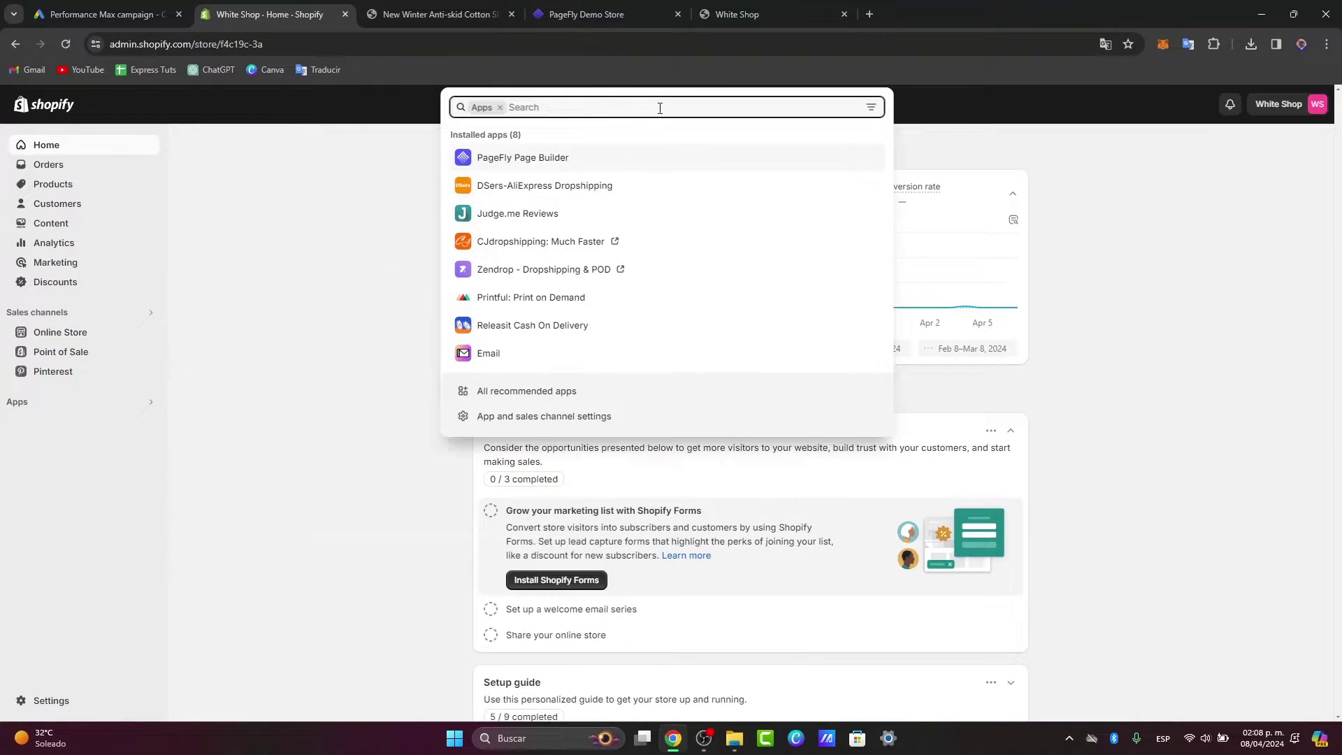
pyautogui.write('color')
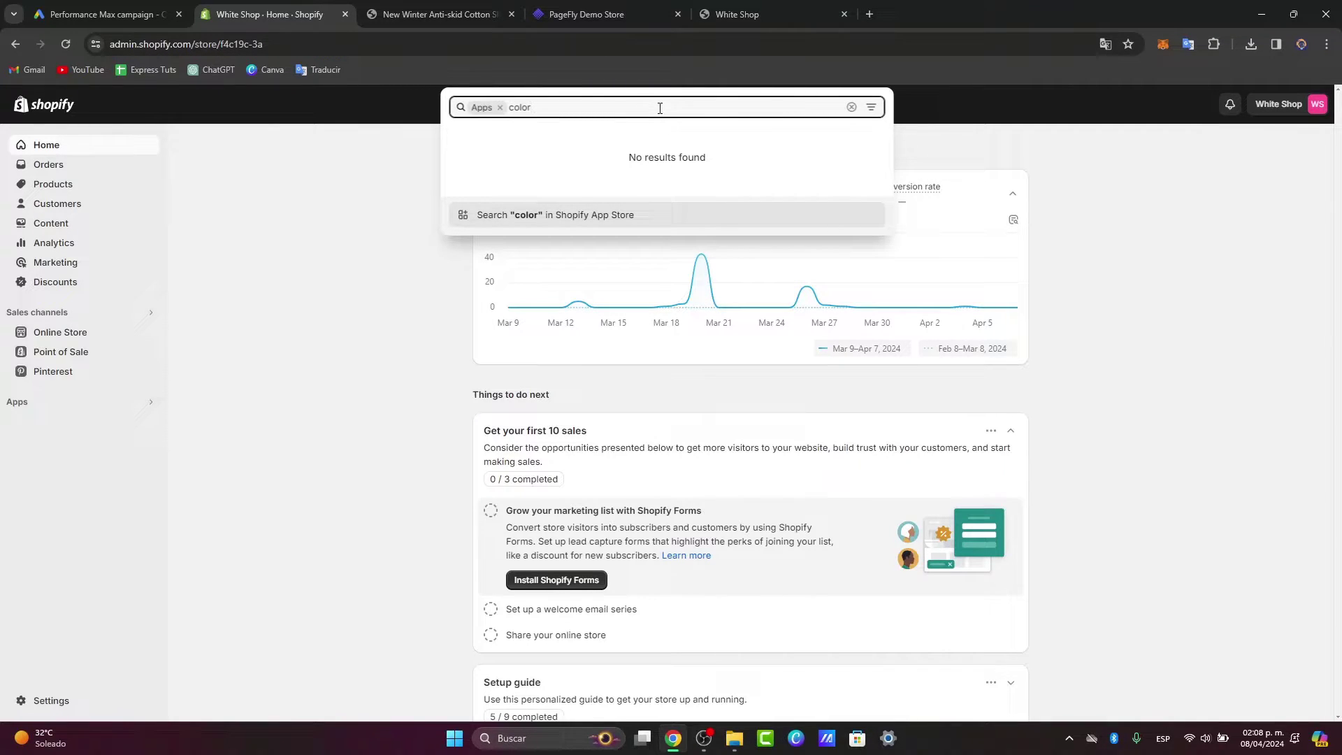
pyautogui.write(' swatches')
pyautogui.click(601, 214)
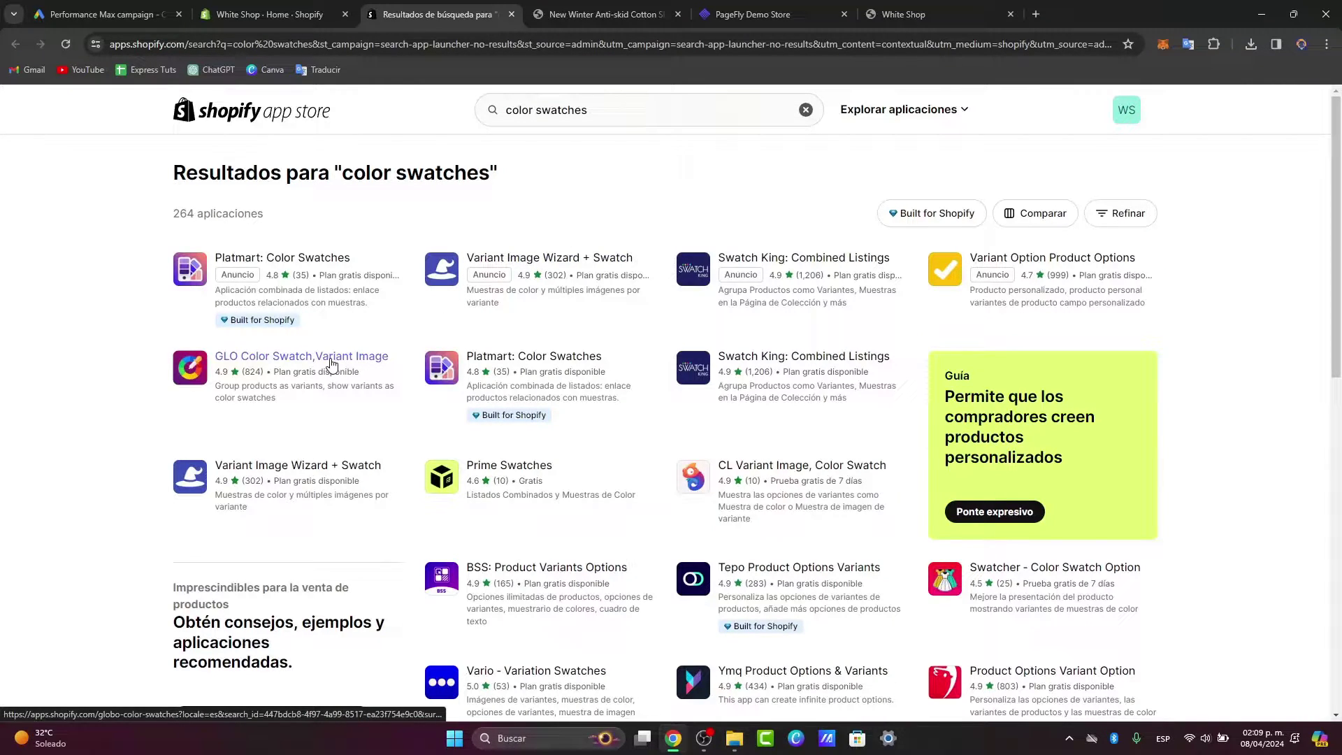
# - Install GLO Color Swatch, Variant Image from its App Store listing and approve the authorization
pyautogui.click(330, 358)
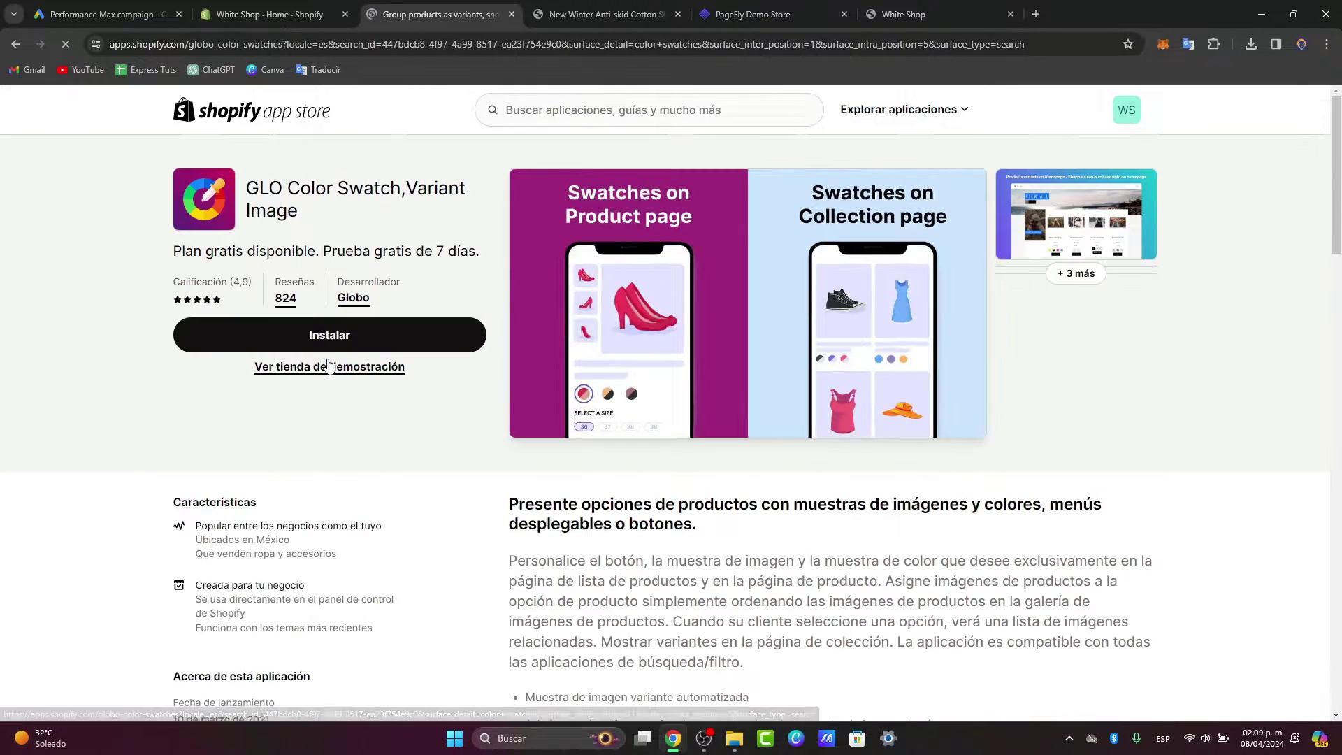
pyautogui.click(388, 334)
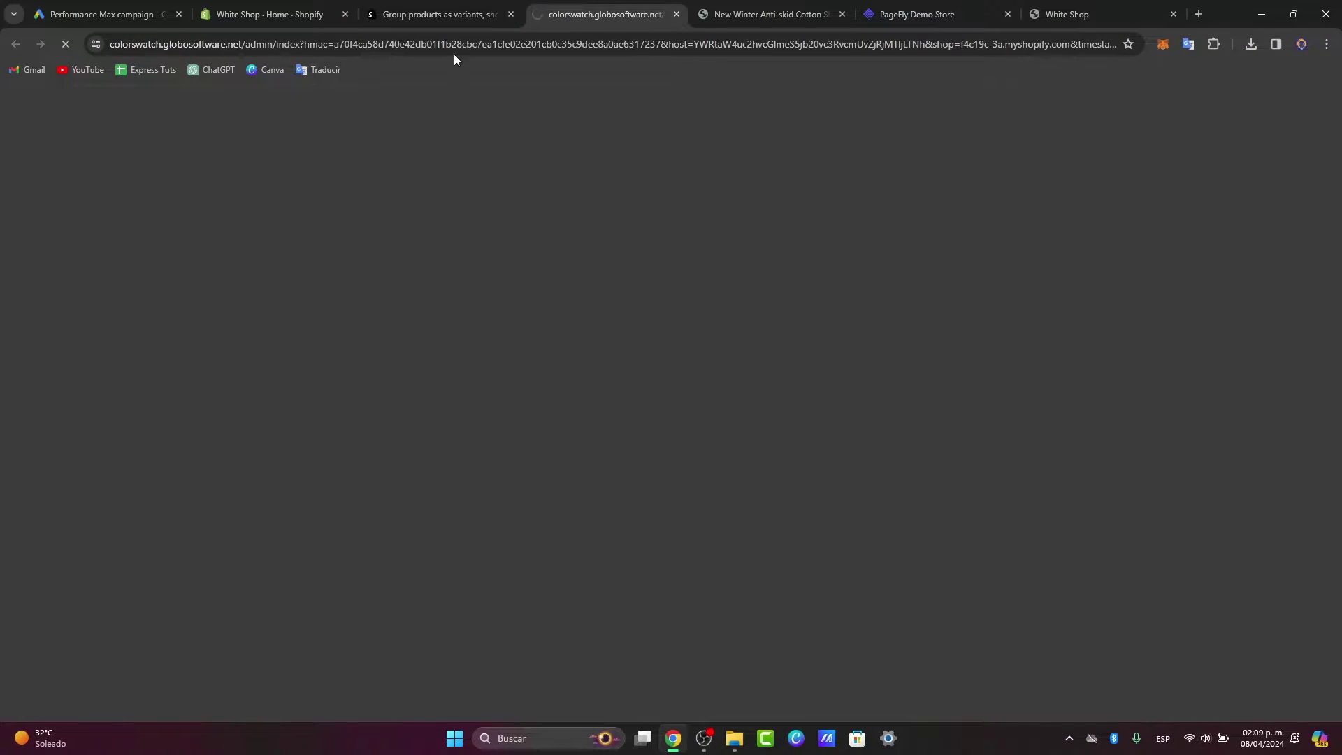
pyautogui.click(447, 14)
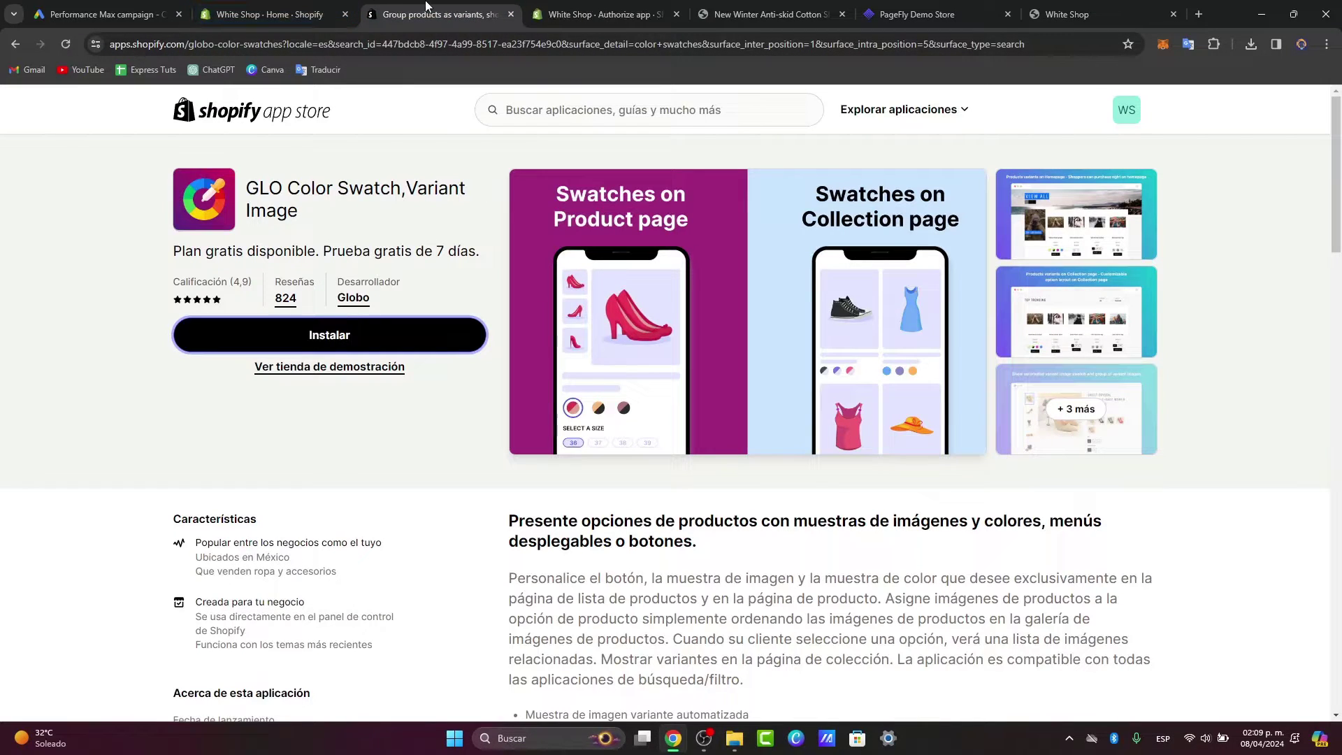
pyautogui.click(339, 7)
pyautogui.click(439, 7)
pyautogui.click(615, 7)
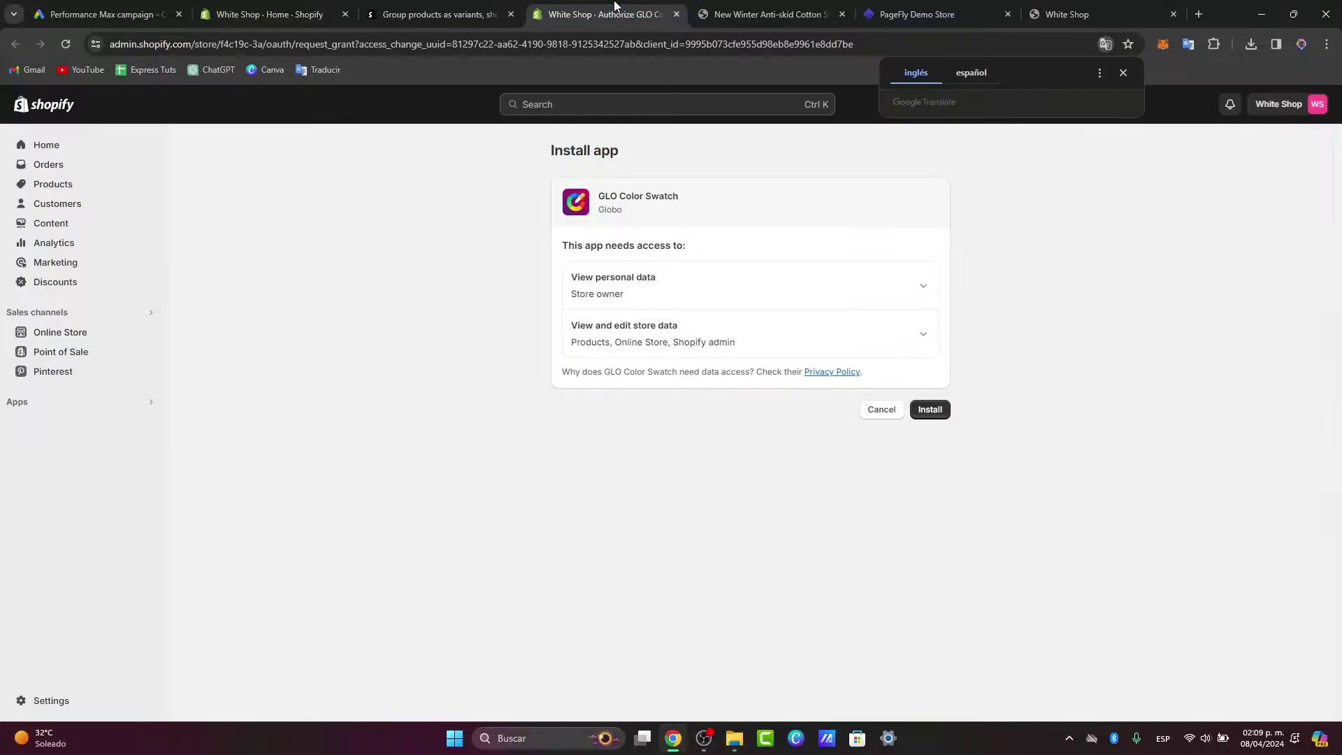
pyautogui.click(939, 411)
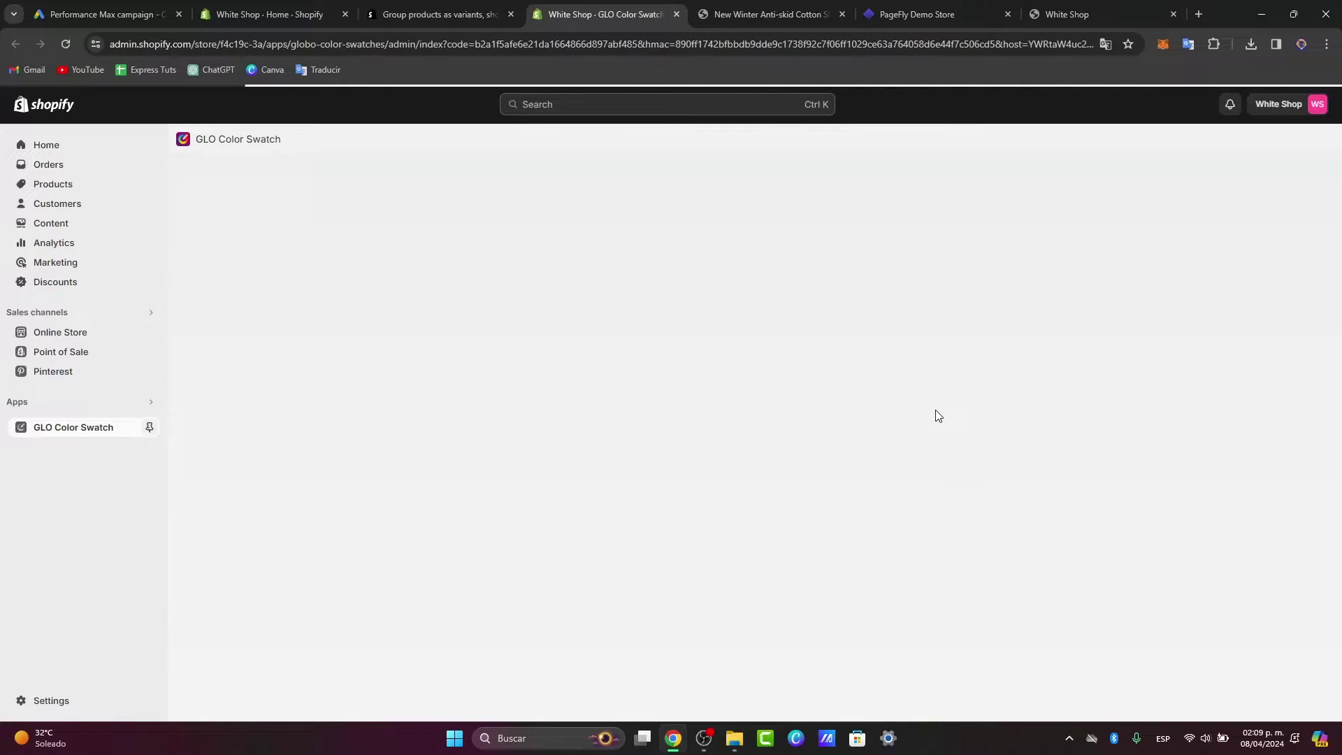
# - Activate the Globo Color Swatch embed on the live Origin theme and save the theme
pyautogui.click(463, 13)
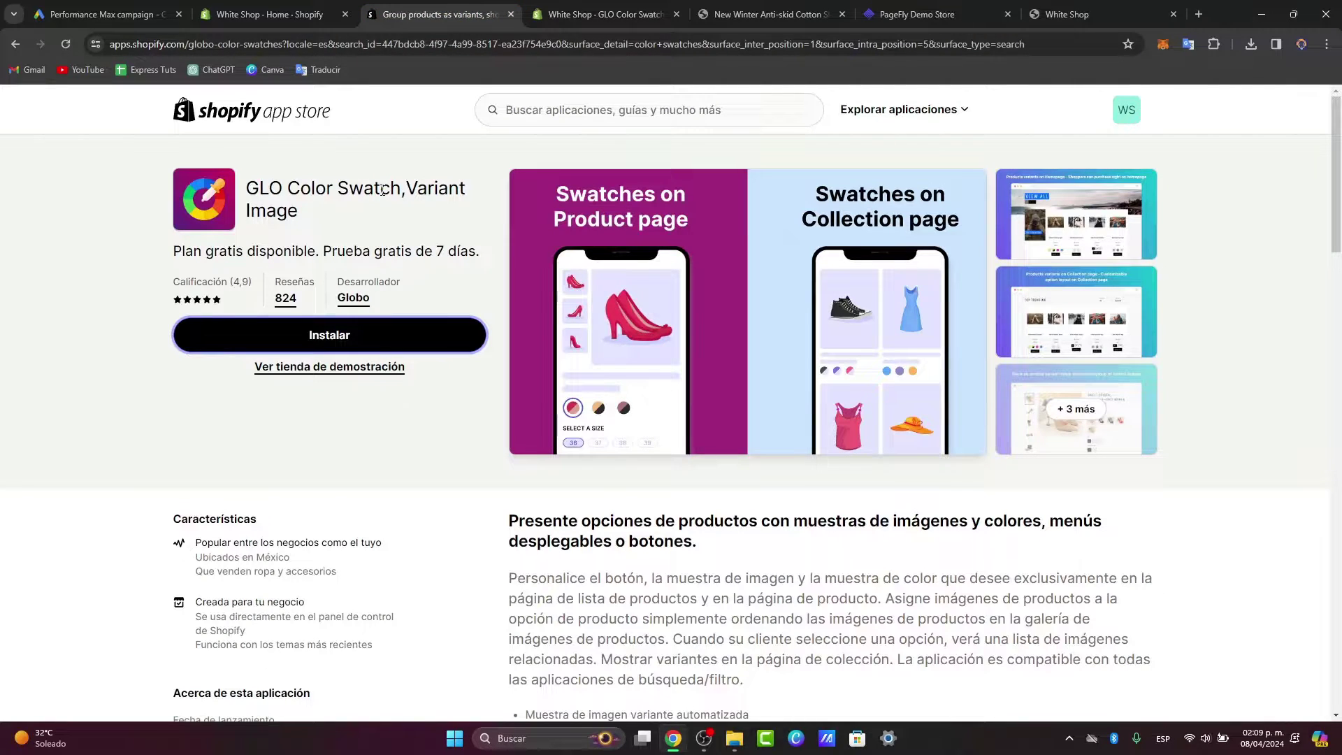
pyautogui.click(605, 14)
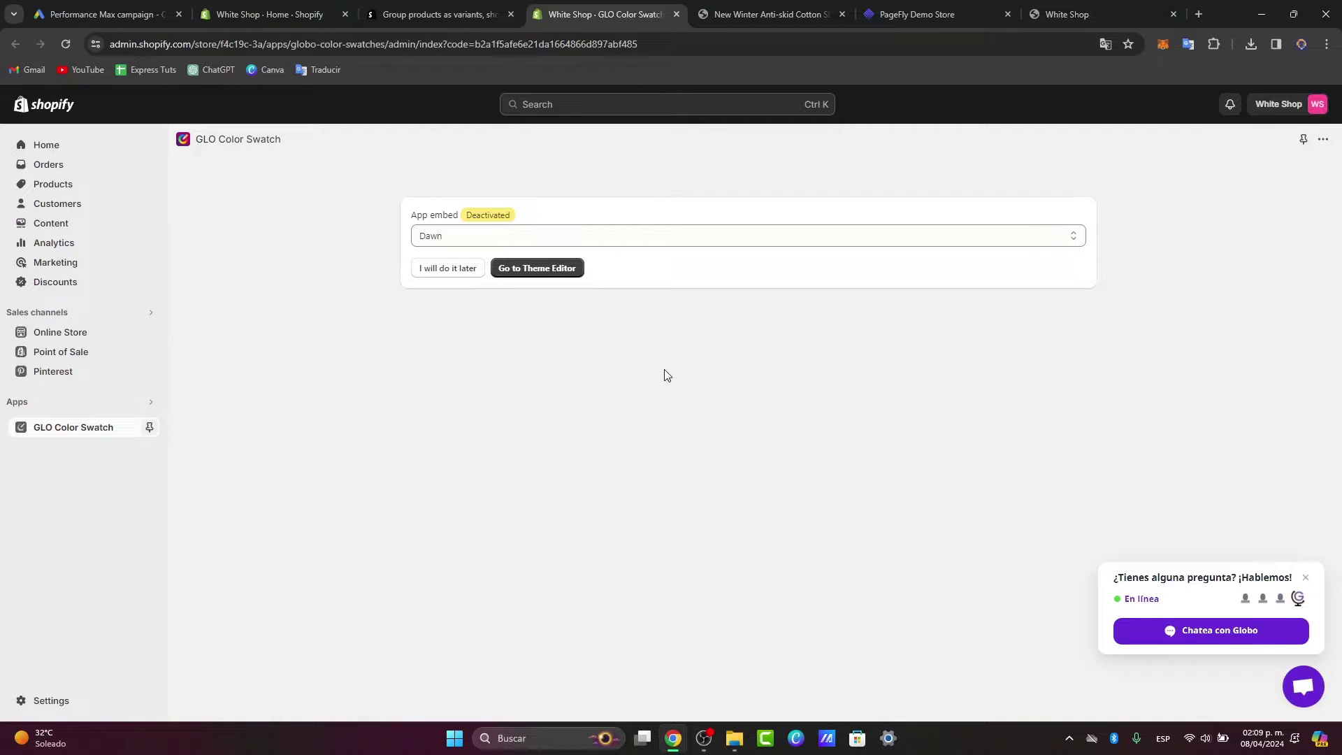
pyautogui.click(494, 234)
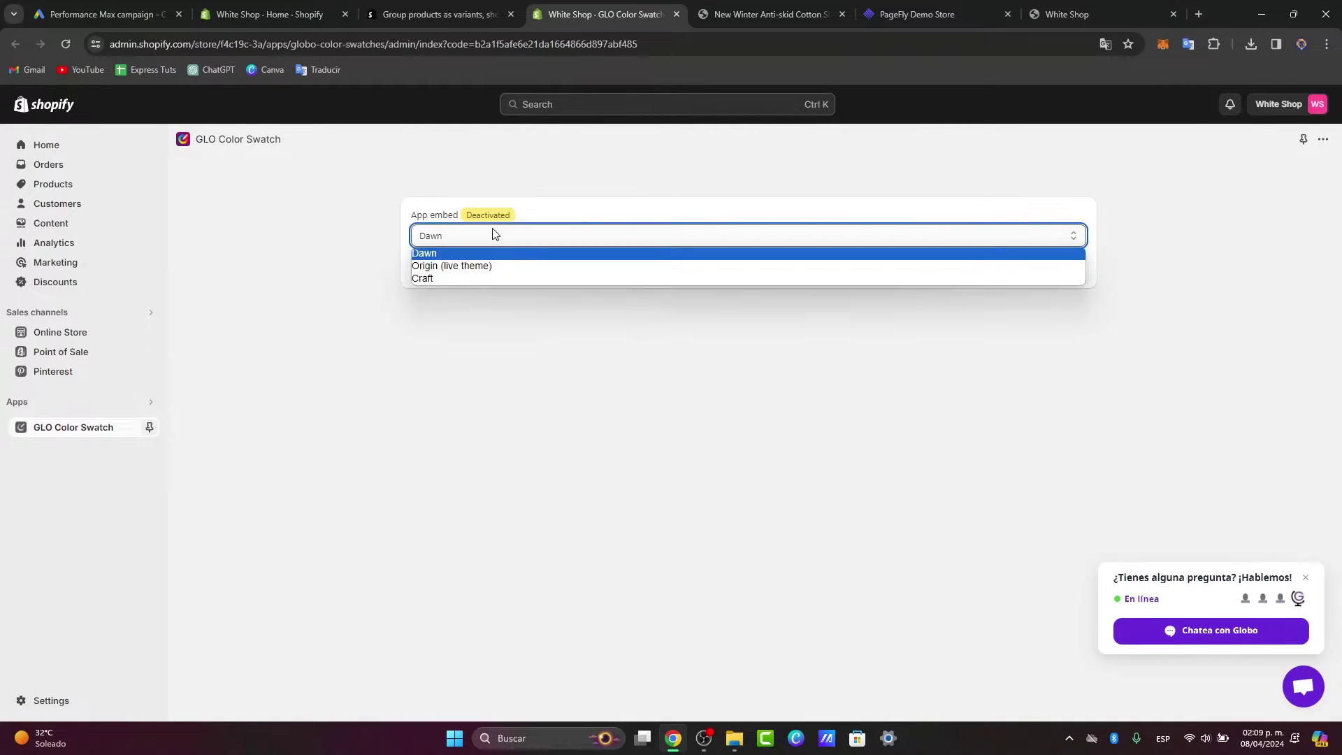
pyautogui.click(566, 267)
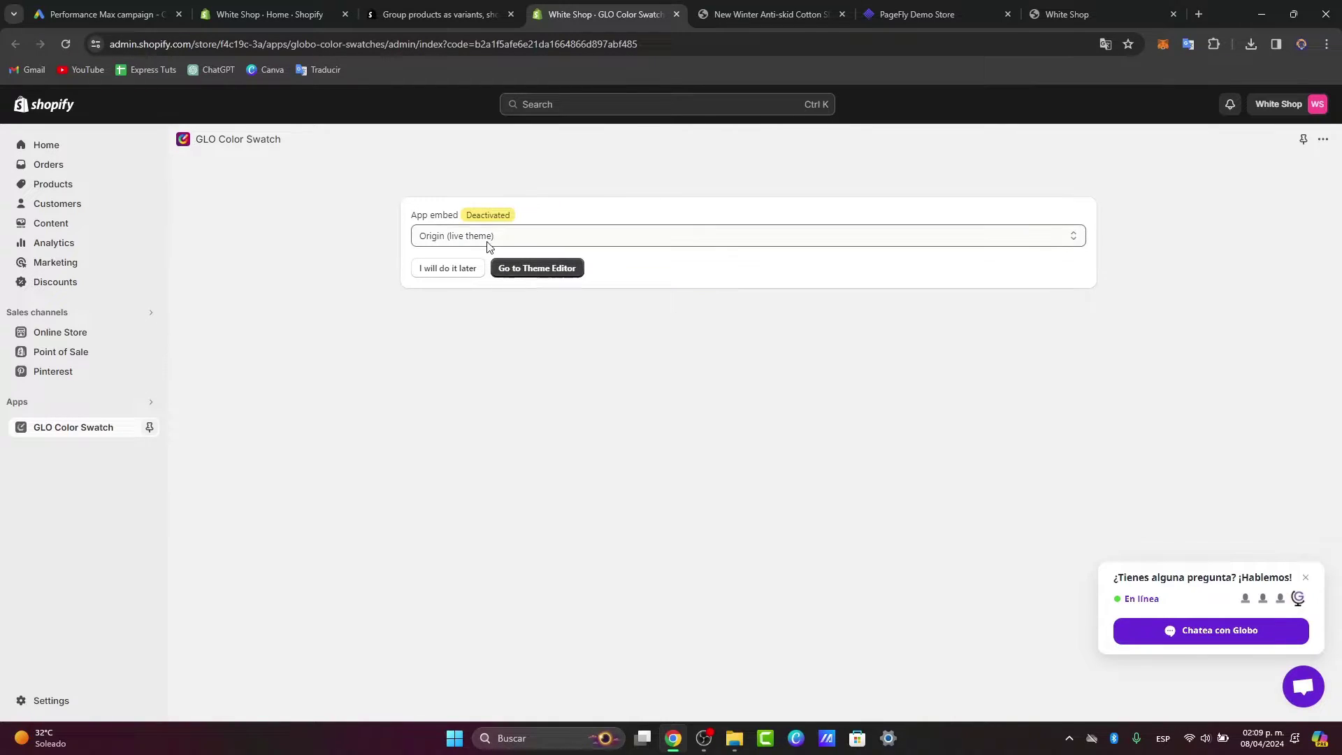
pyautogui.click(549, 268)
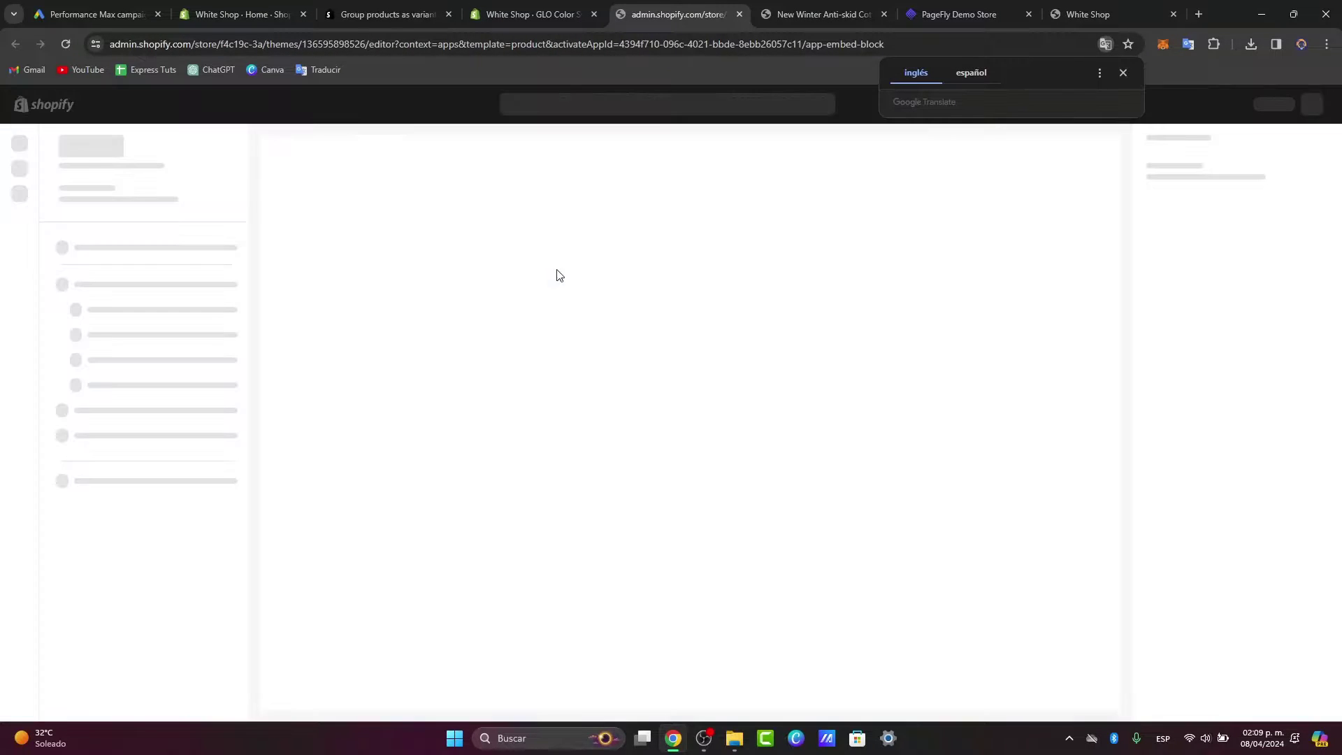
pyautogui.click(1127, 77)
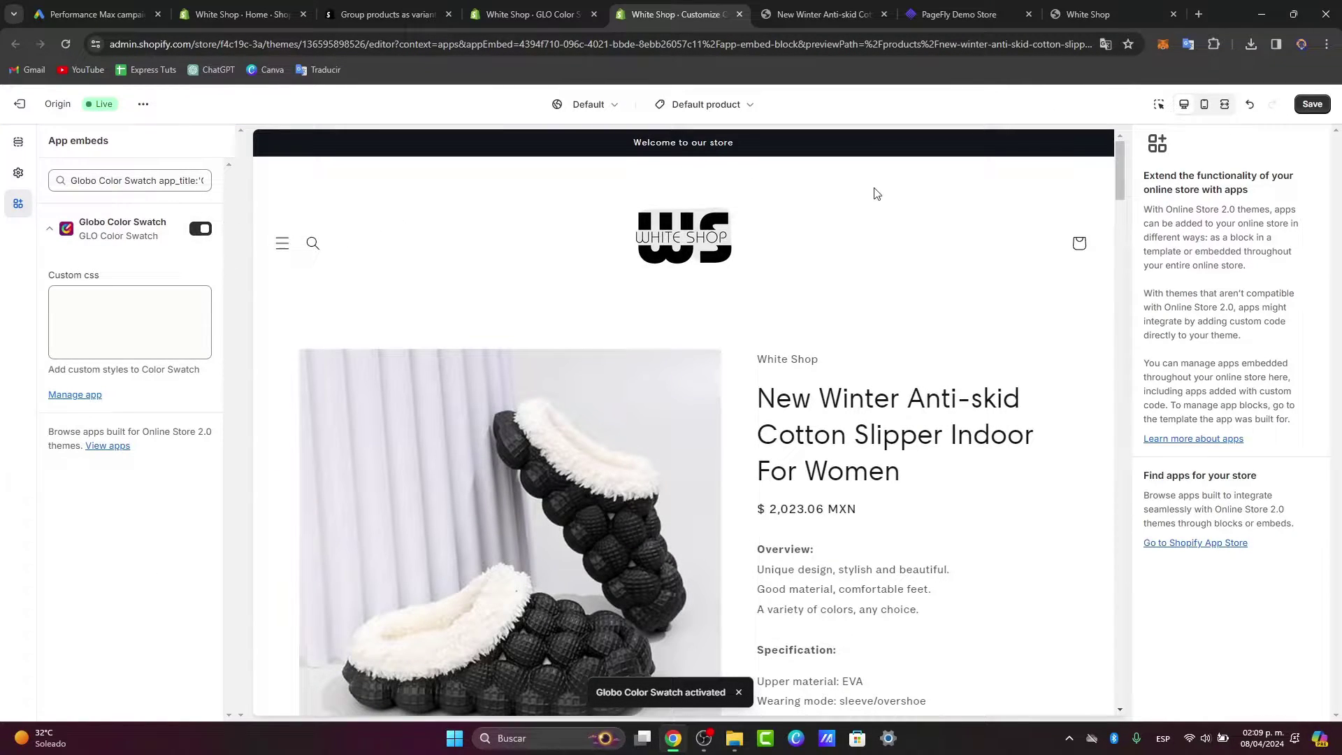
pyautogui.click(1311, 104)
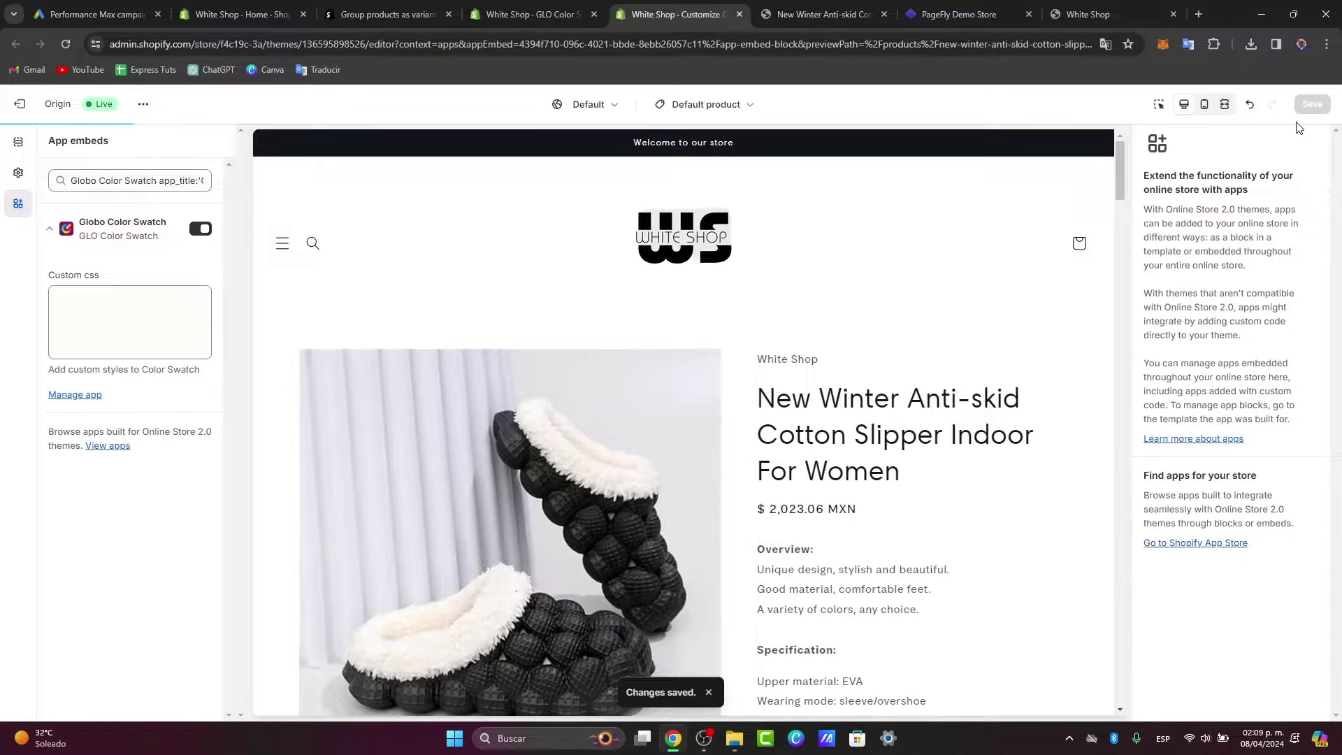
pyautogui.click(535, 14)
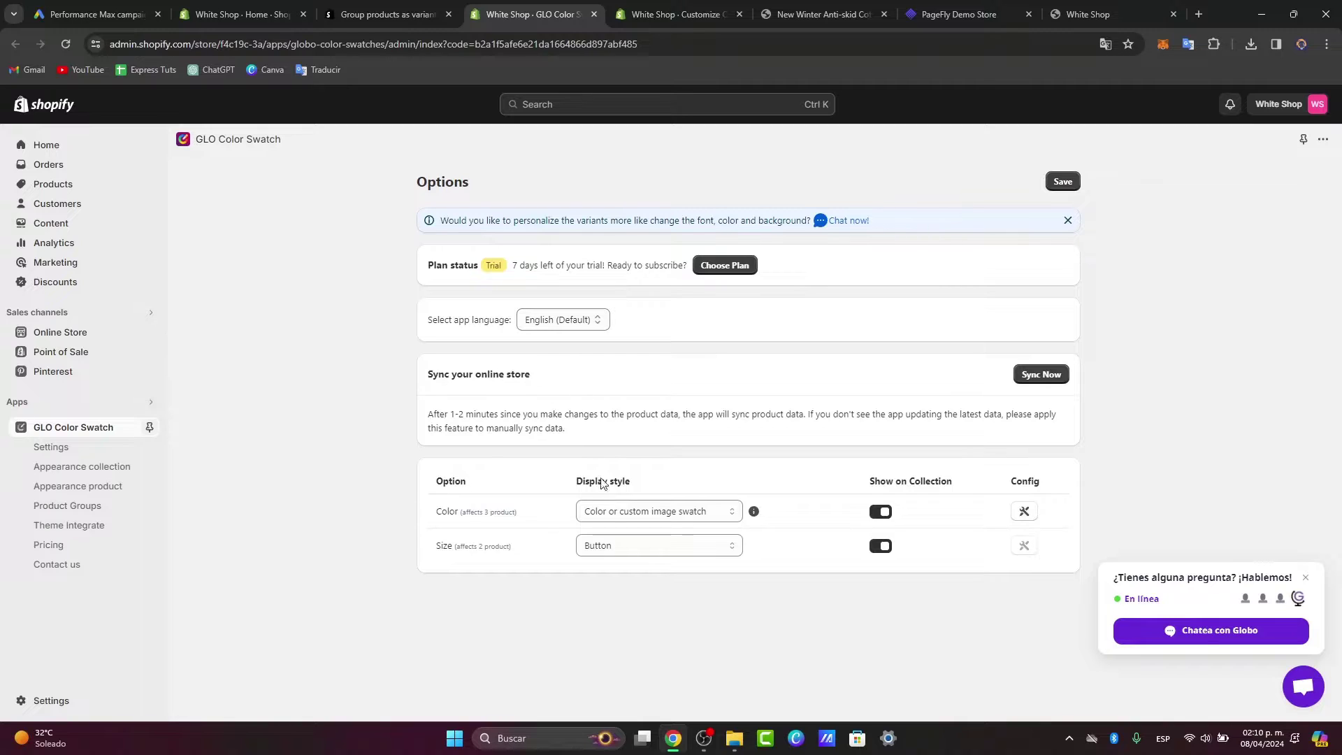
# - Keep Color swatch style for Color and Button for Size, sync product data, and save
pyautogui.click(615, 515)
pyautogui.click(682, 532)
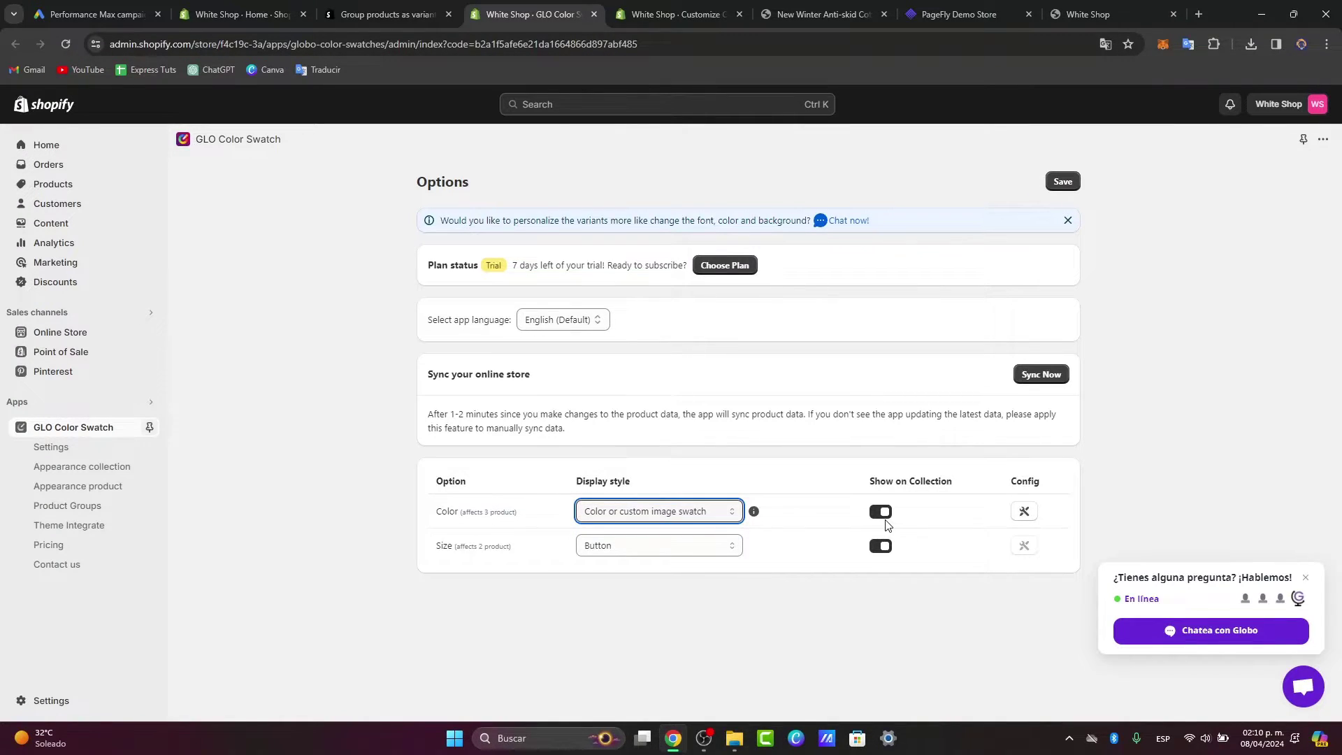
pyautogui.click(692, 548)
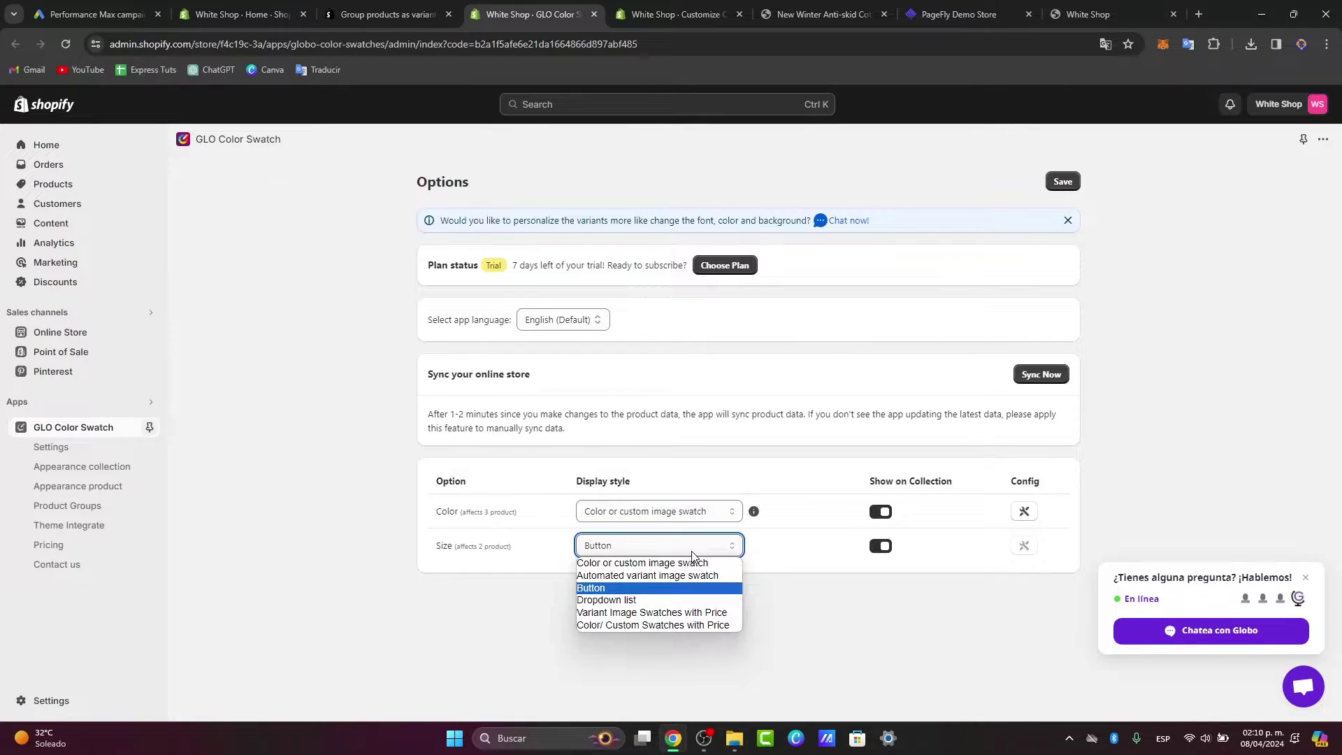
pyautogui.click(673, 591)
pyautogui.click(620, 546)
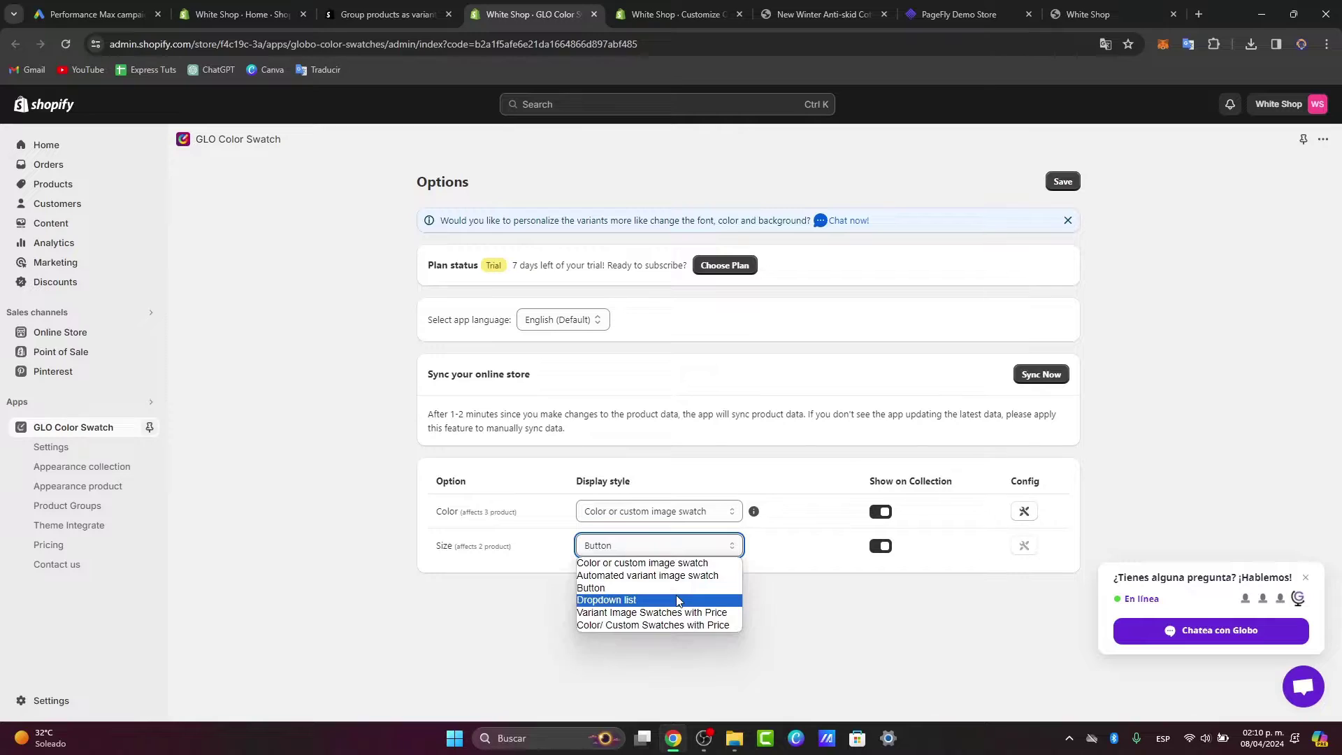
pyautogui.click(773, 595)
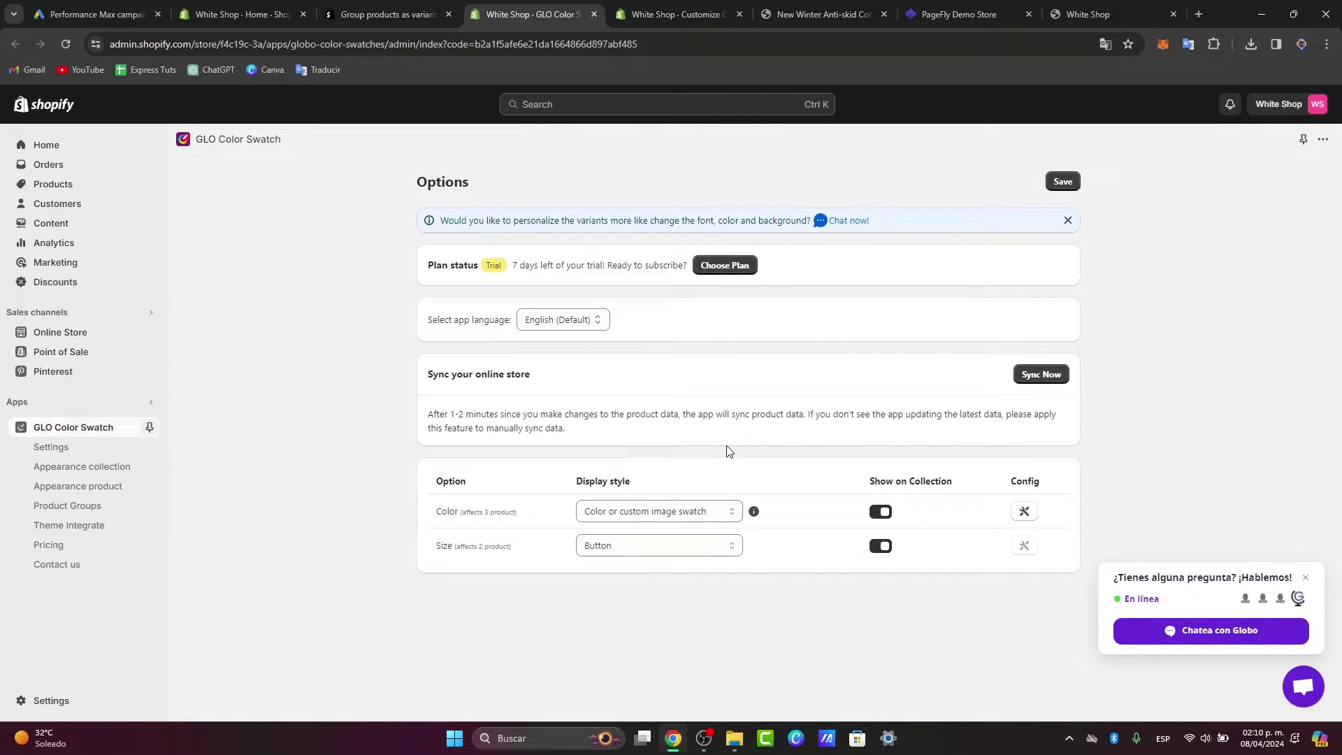
pyautogui.click(1037, 380)
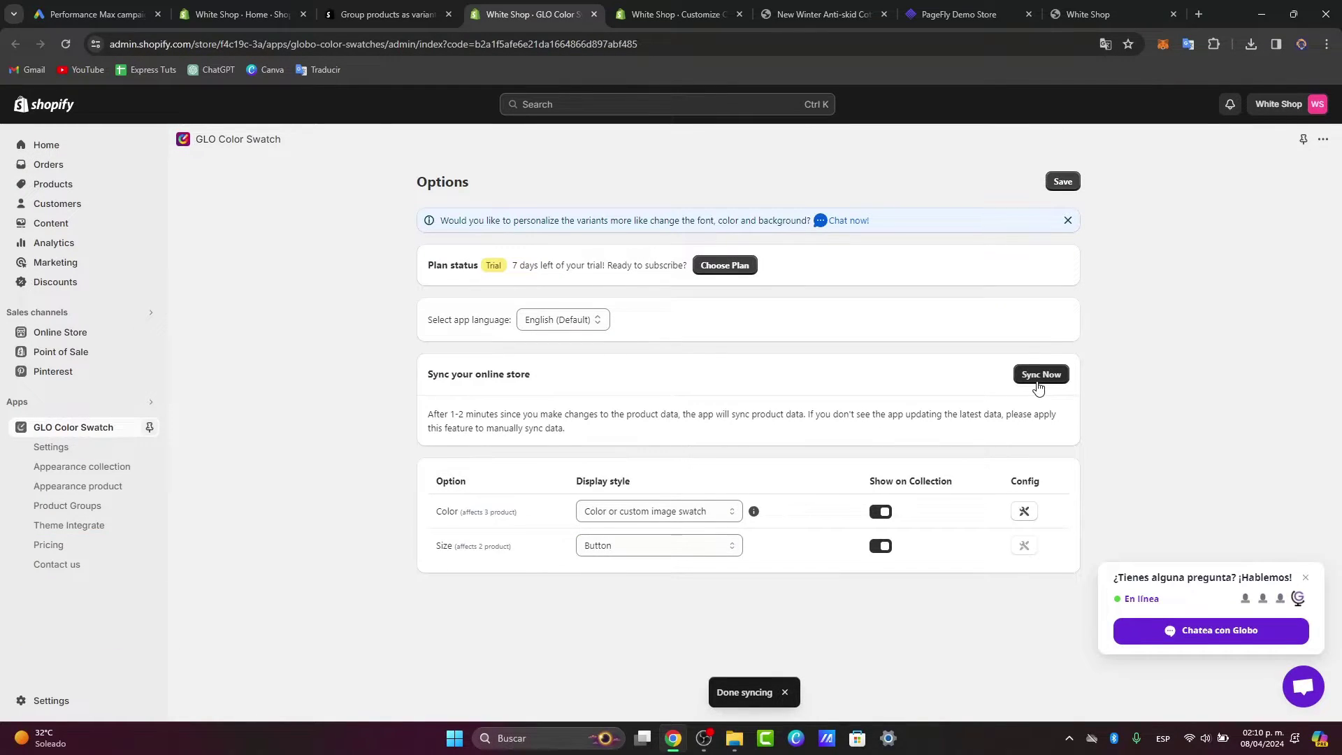
pyautogui.click(1065, 182)
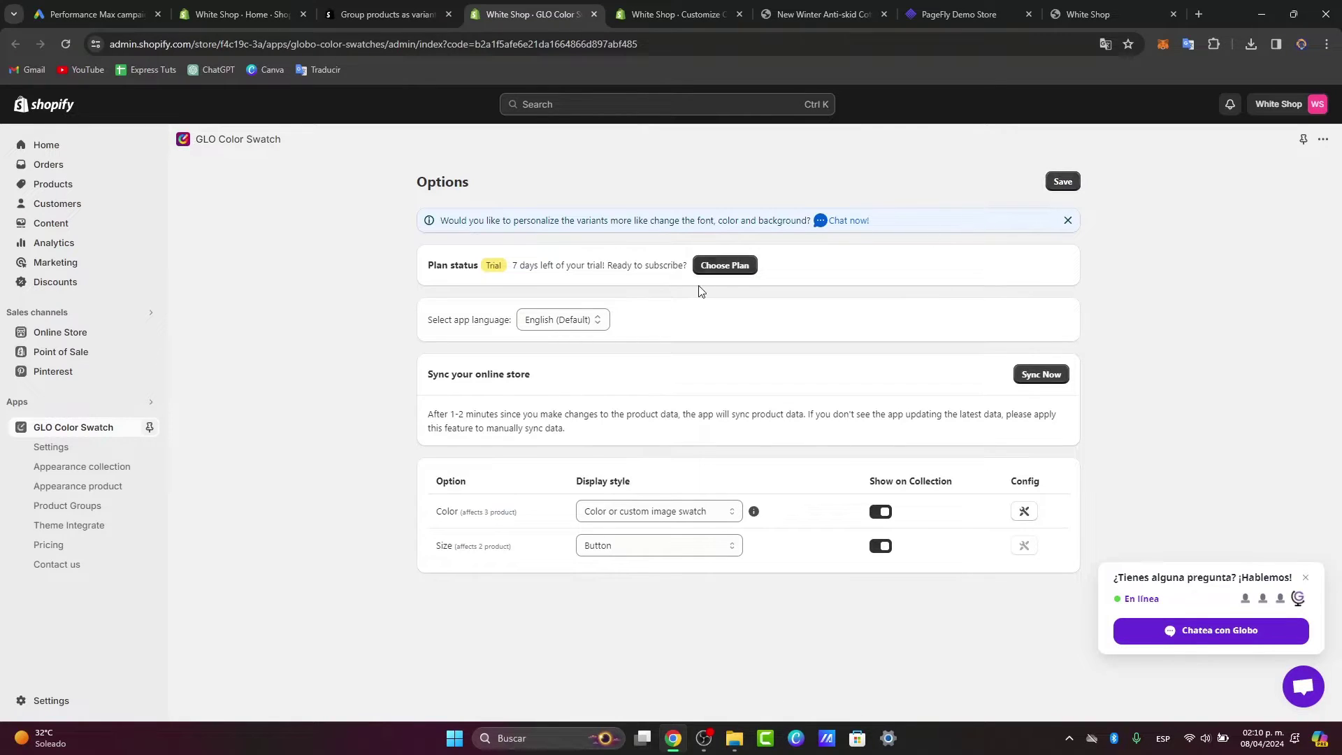
# - Browse the app's Appearance, Settings, Product Groups, Theme Integrate, Pricing and Contact pages, ending on Appearance product
pyautogui.click(108, 466)
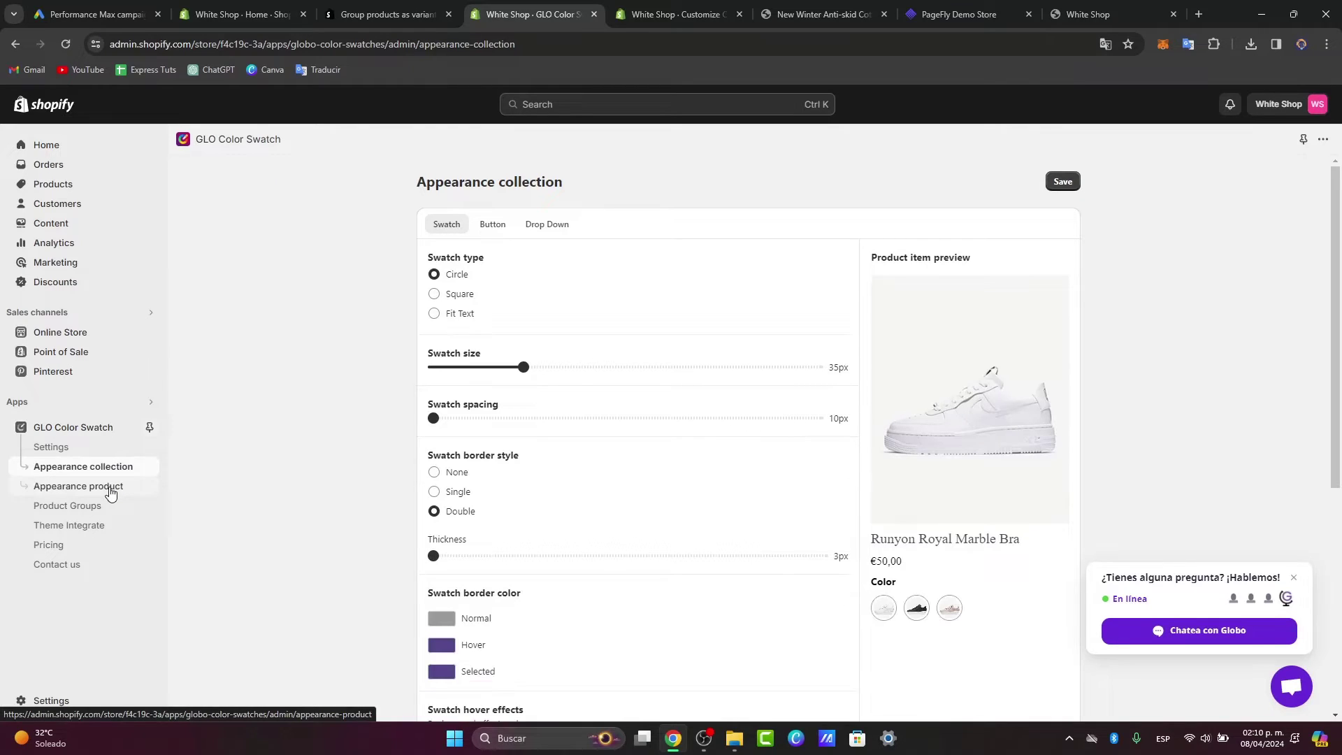
pyautogui.click(110, 491)
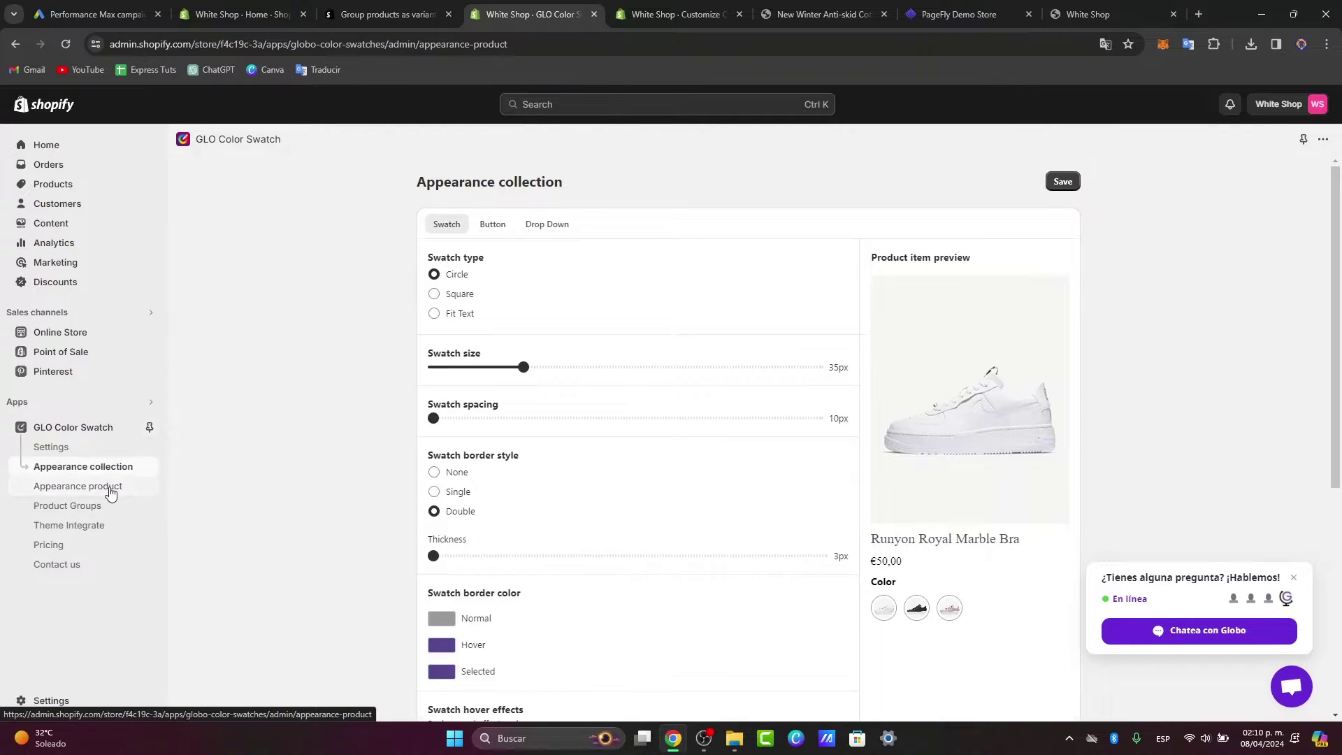
pyautogui.click(78, 448)
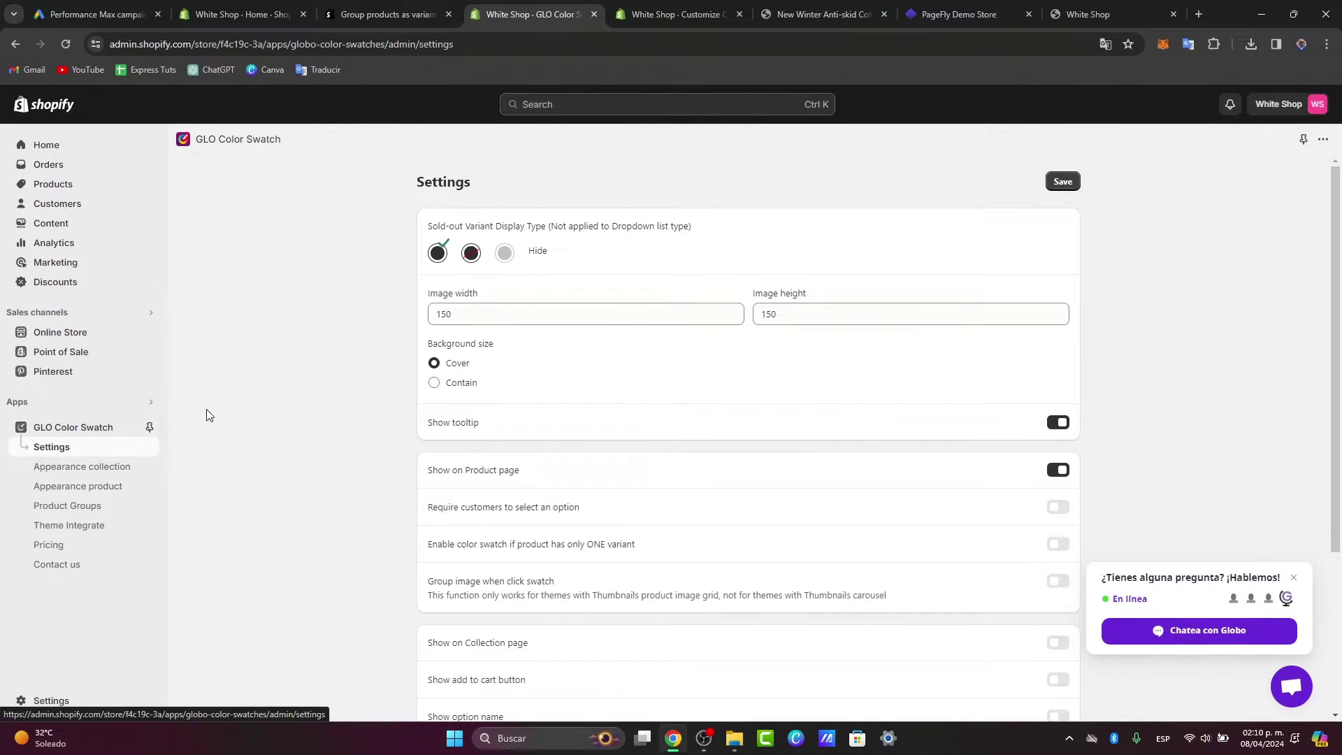
pyautogui.click(99, 470)
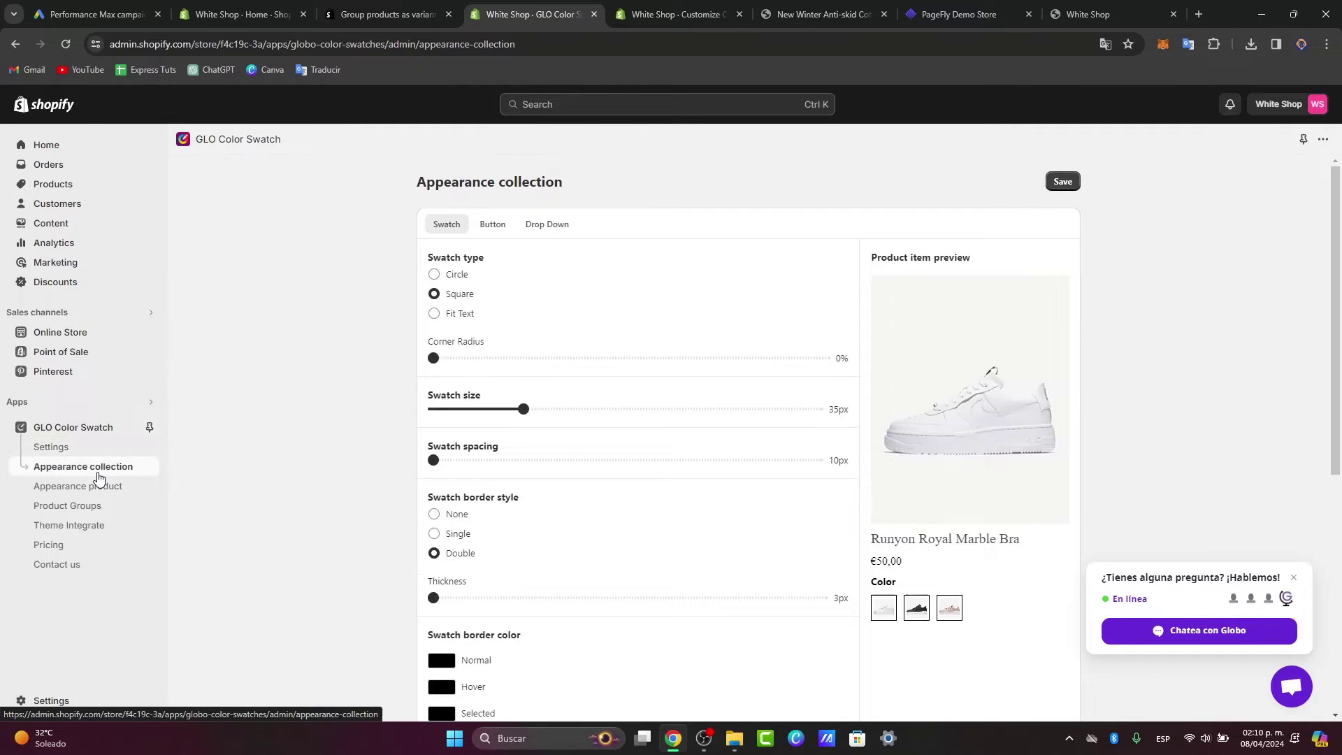
pyautogui.click(67, 487)
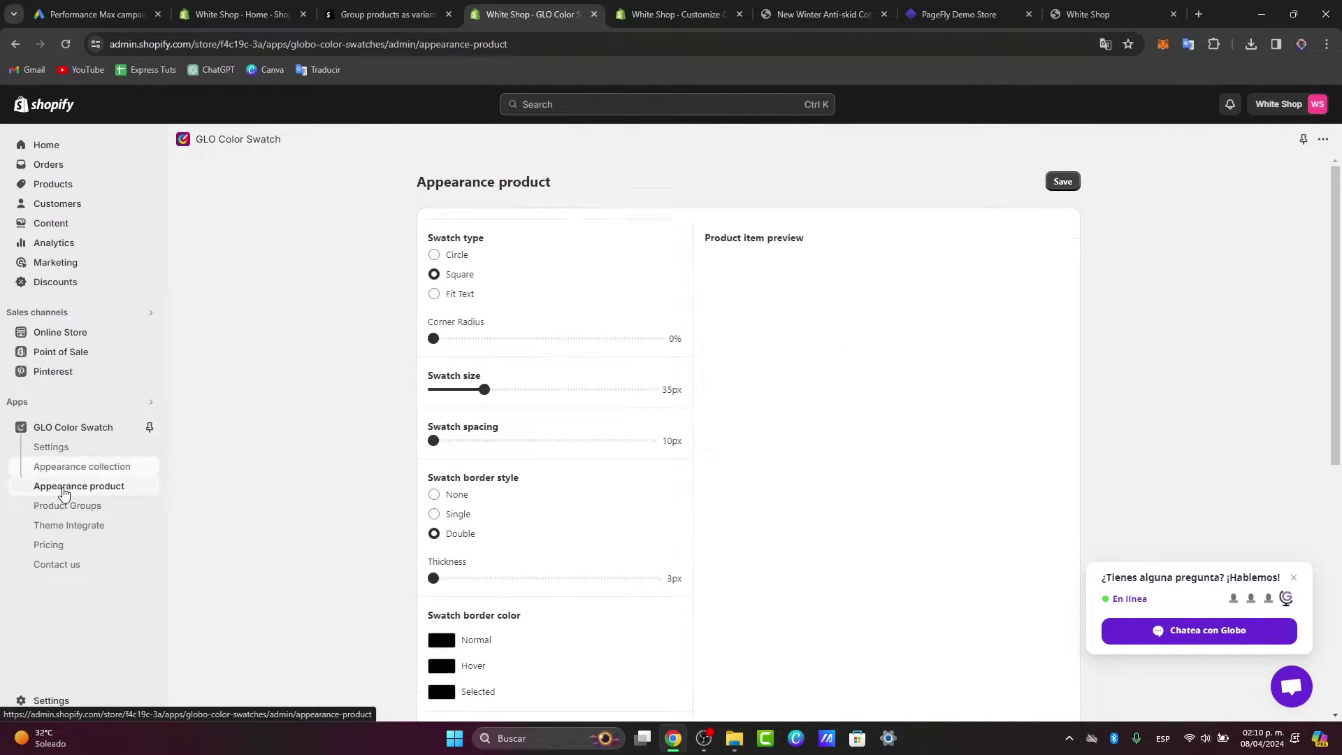
pyautogui.click(99, 507)
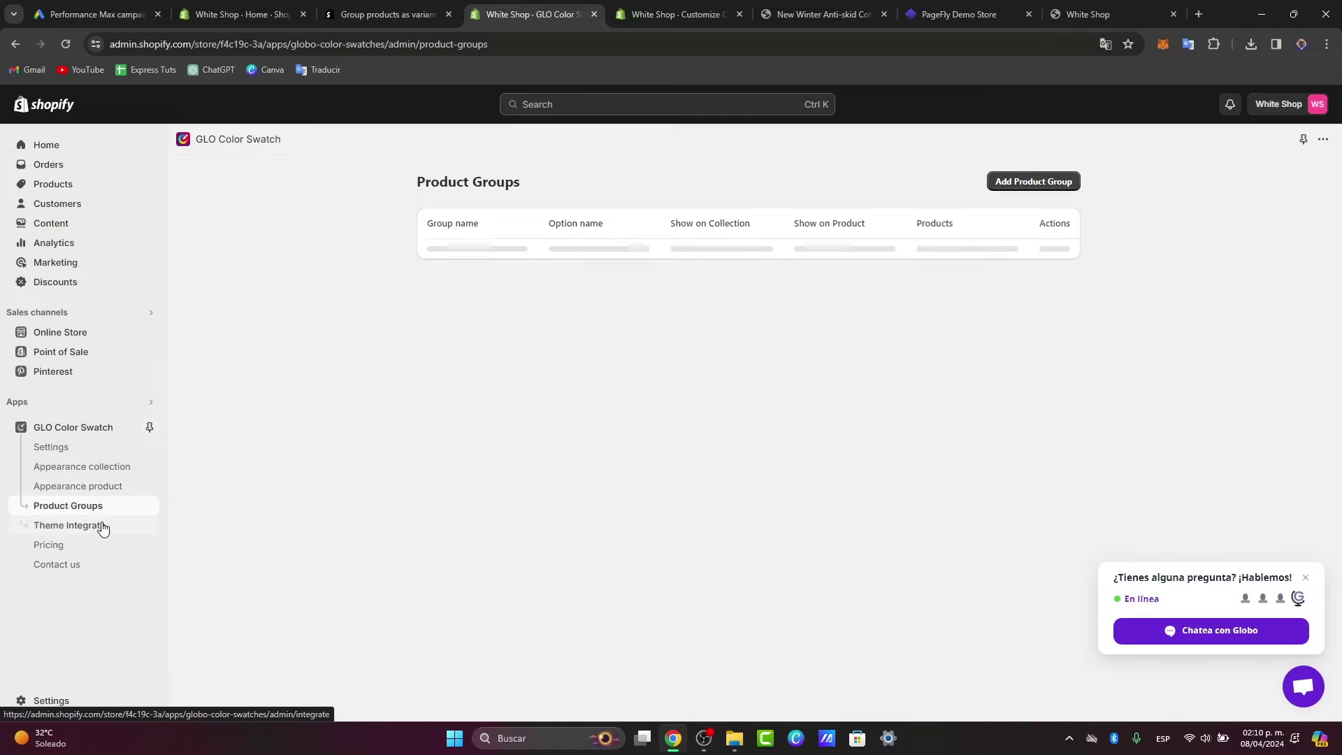
pyautogui.click(98, 526)
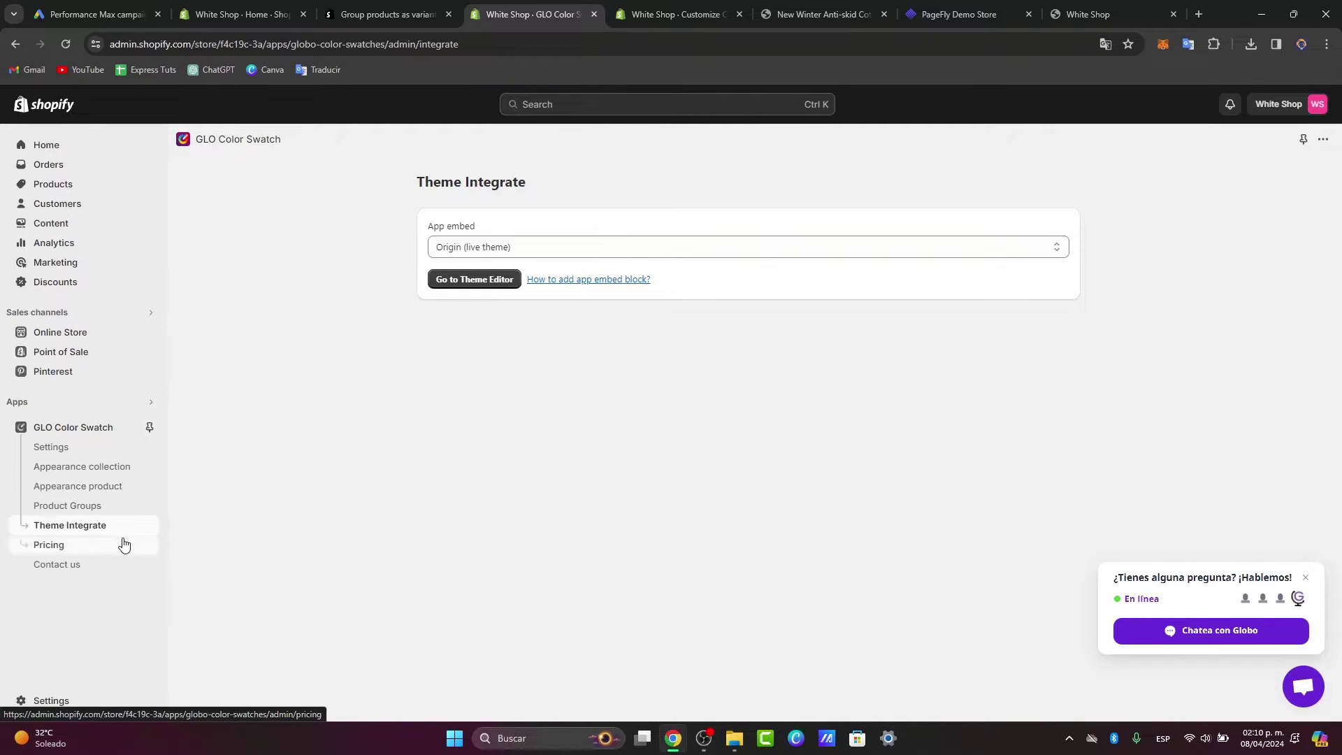
pyautogui.click(124, 544)
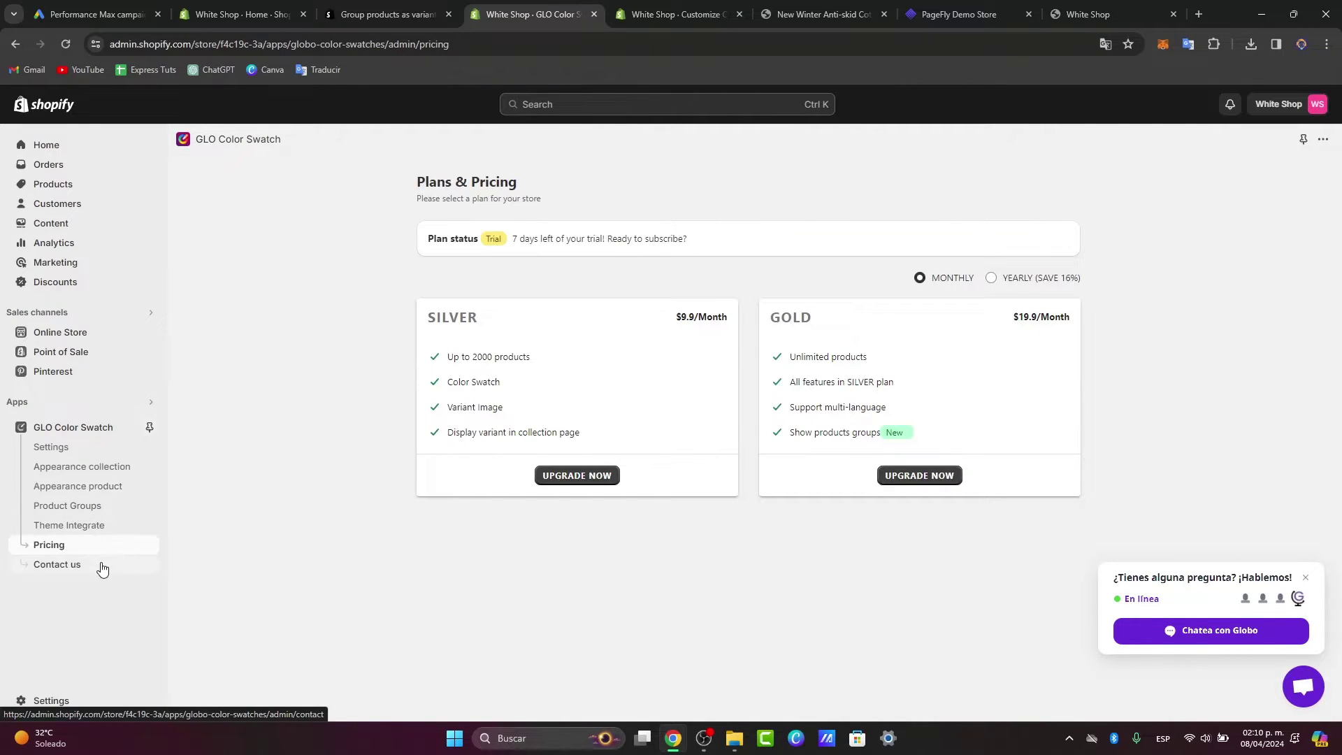
pyautogui.click(101, 565)
pyautogui.click(98, 509)
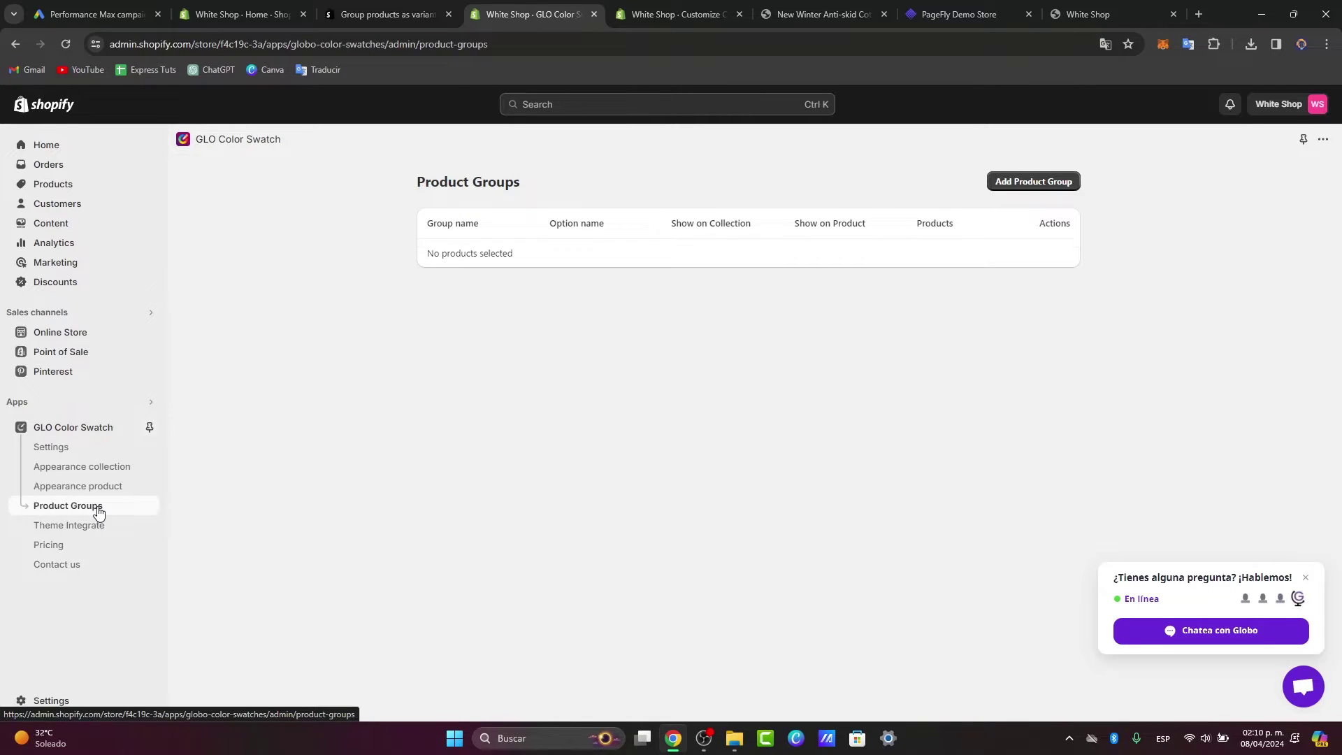
pyautogui.click(99, 487)
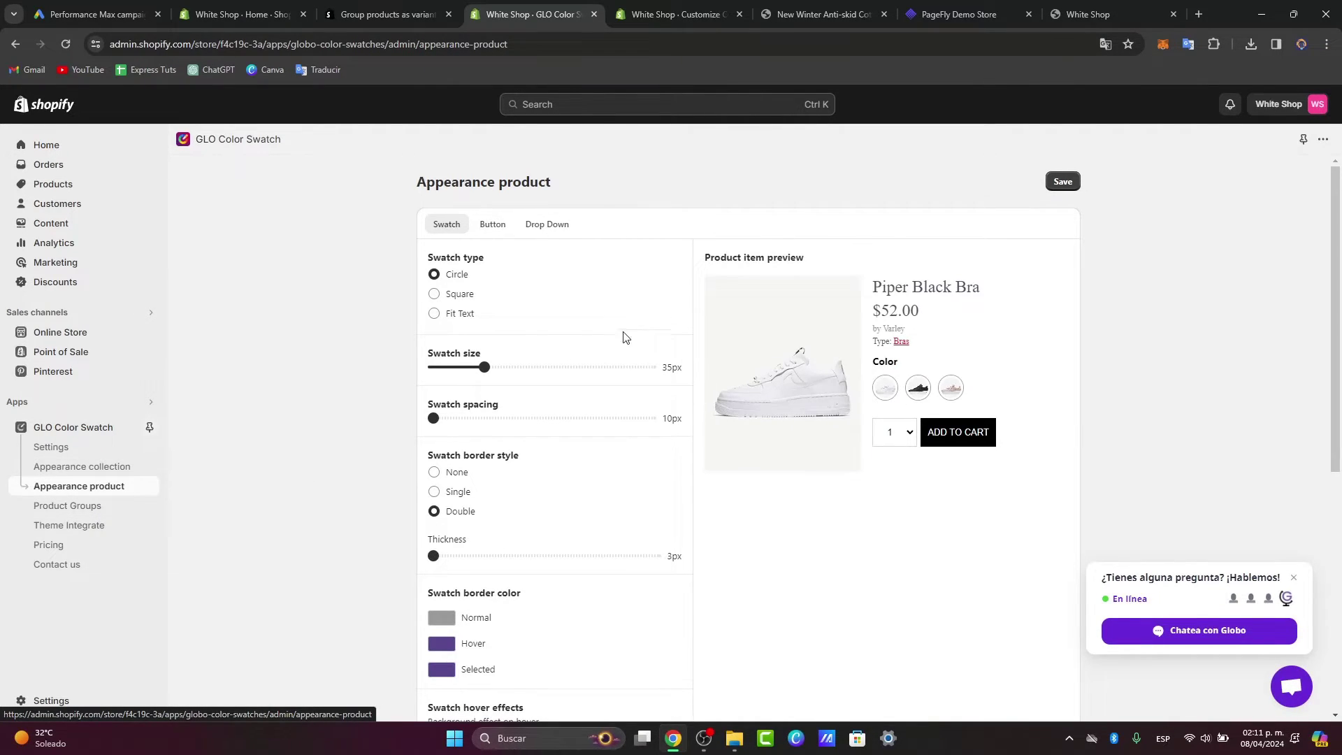
pyautogui.scroll(-6, 633, 357)
# - Make the size buttons Pill-cornered and Small after trying other corner and size options
pyautogui.scroll(7, 642, 363)
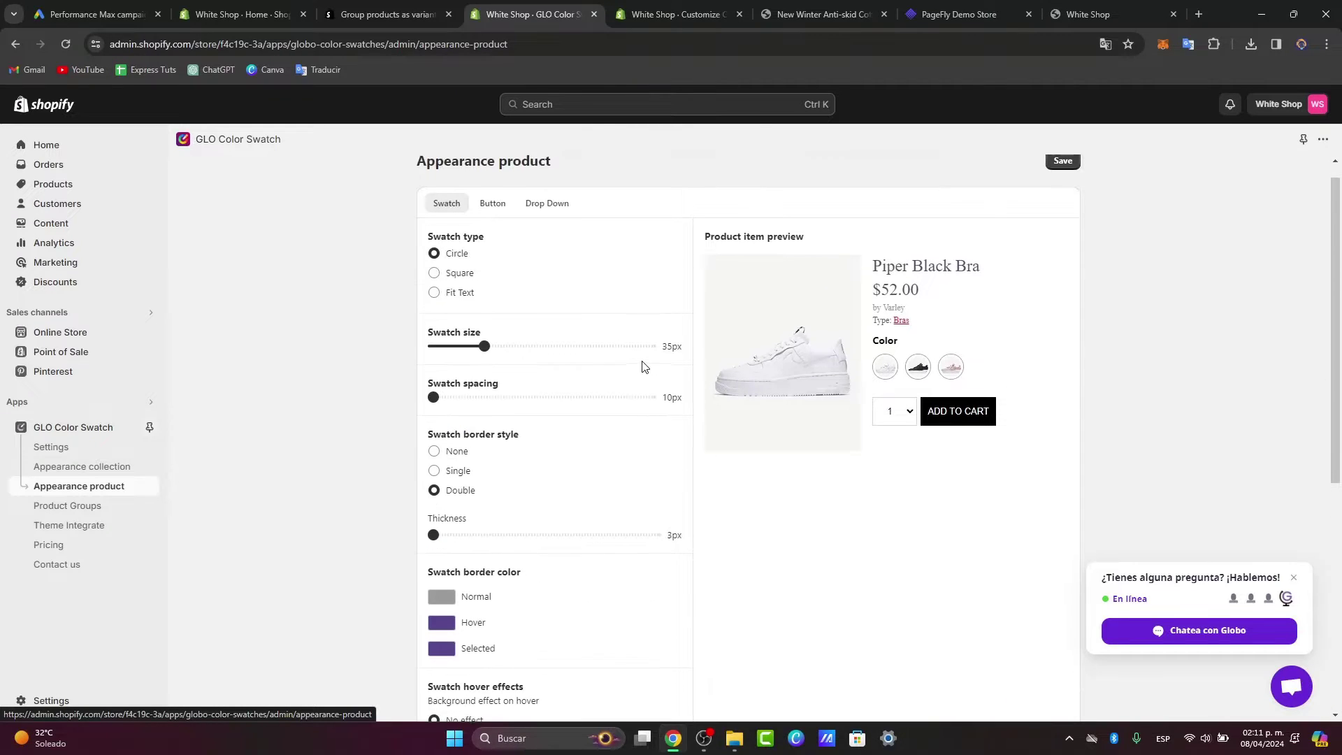
pyautogui.click(492, 224)
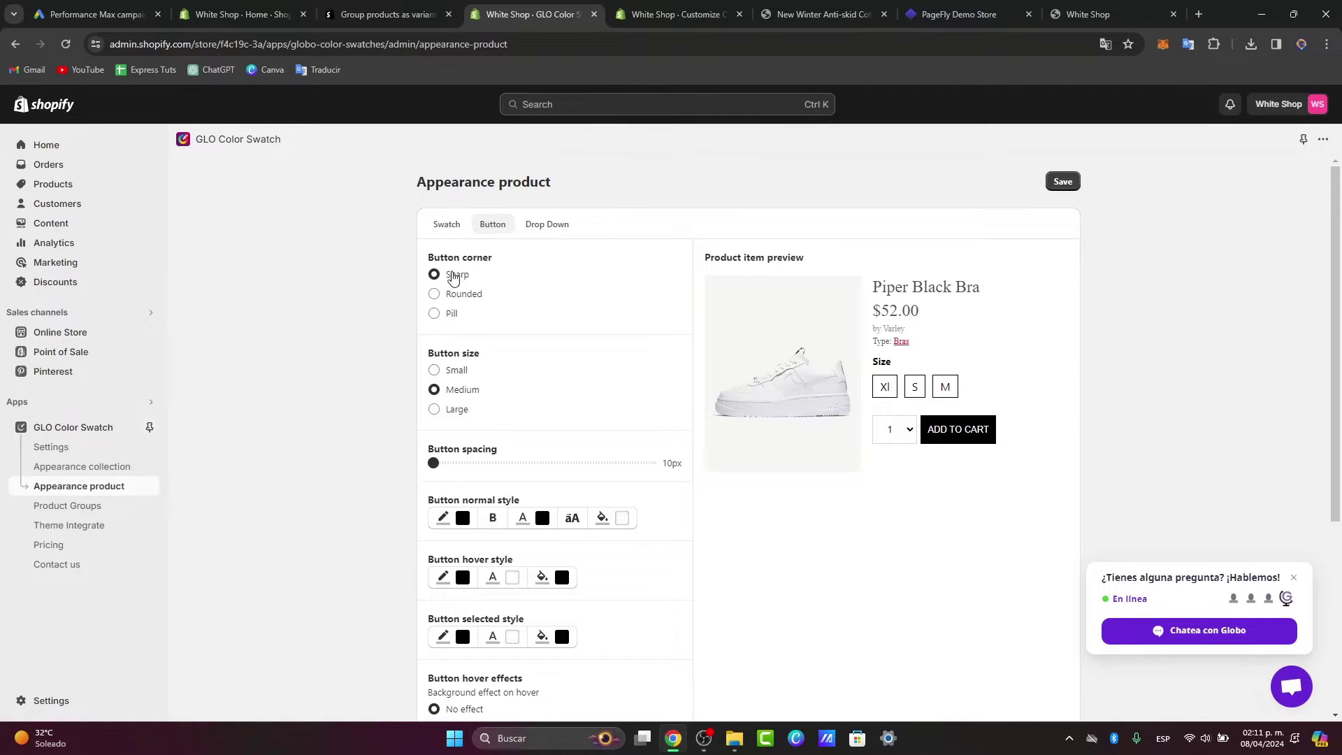
pyautogui.click(438, 294)
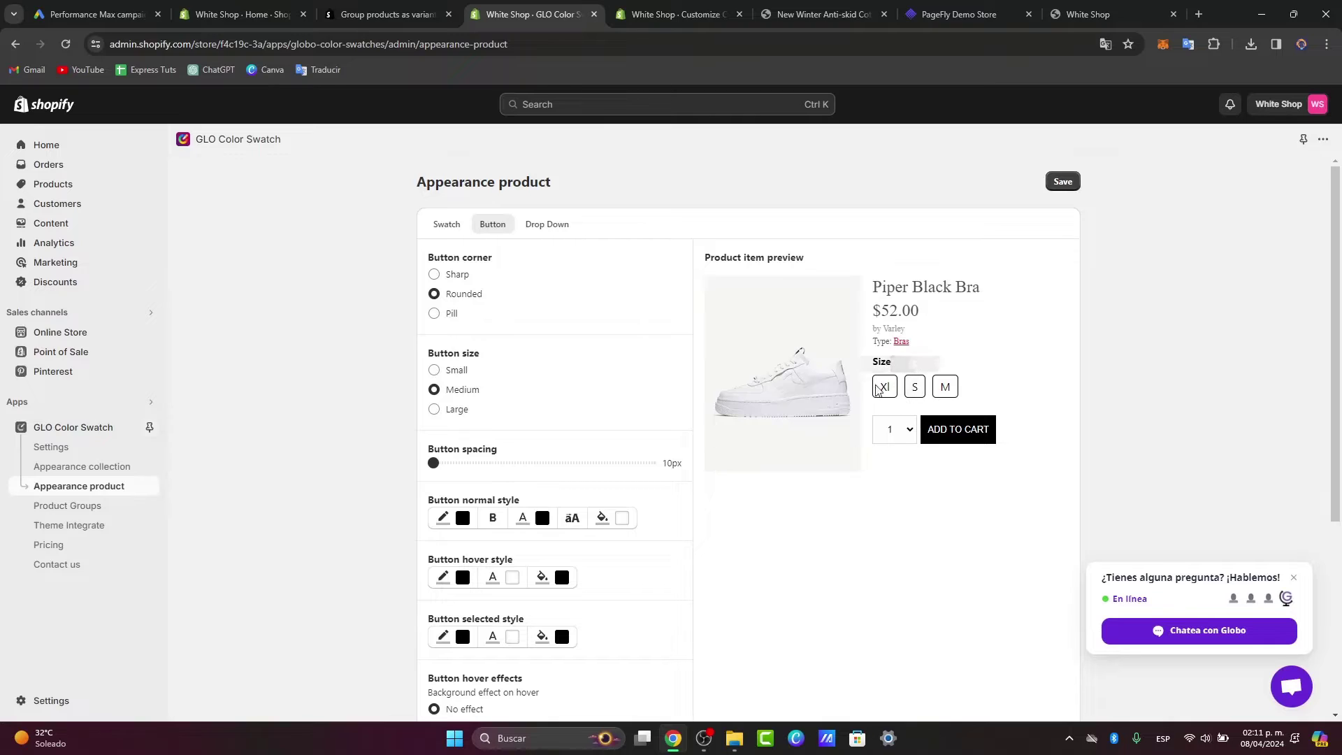
pyautogui.click(461, 372)
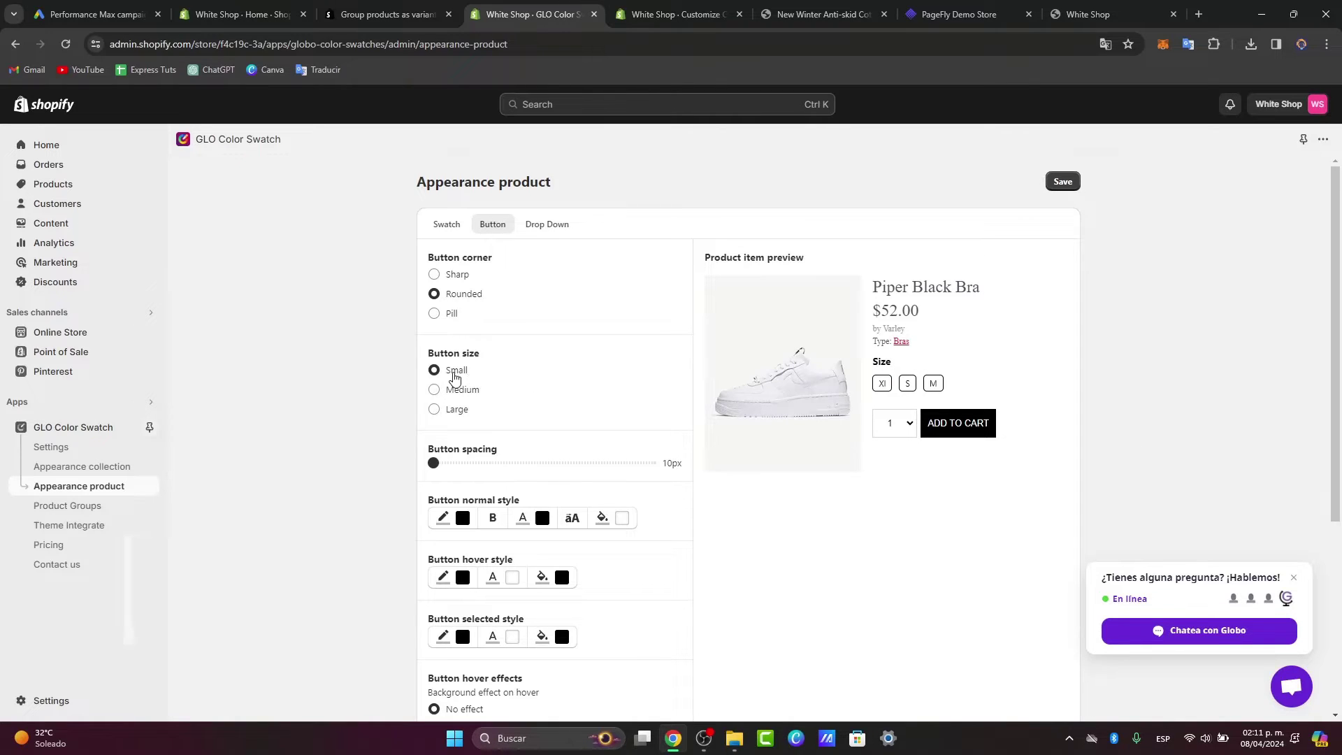
pyautogui.click(461, 390)
pyautogui.click(463, 412)
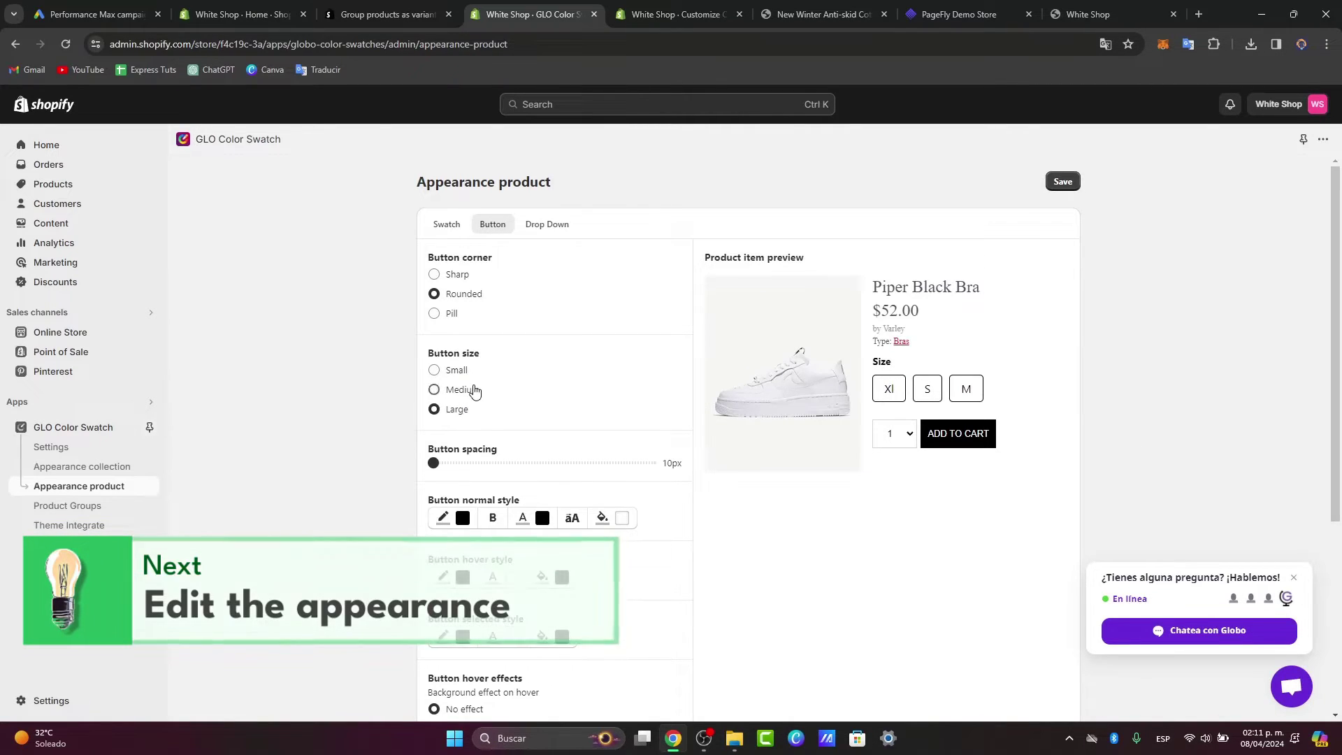
pyautogui.click(464, 389)
pyautogui.click(450, 315)
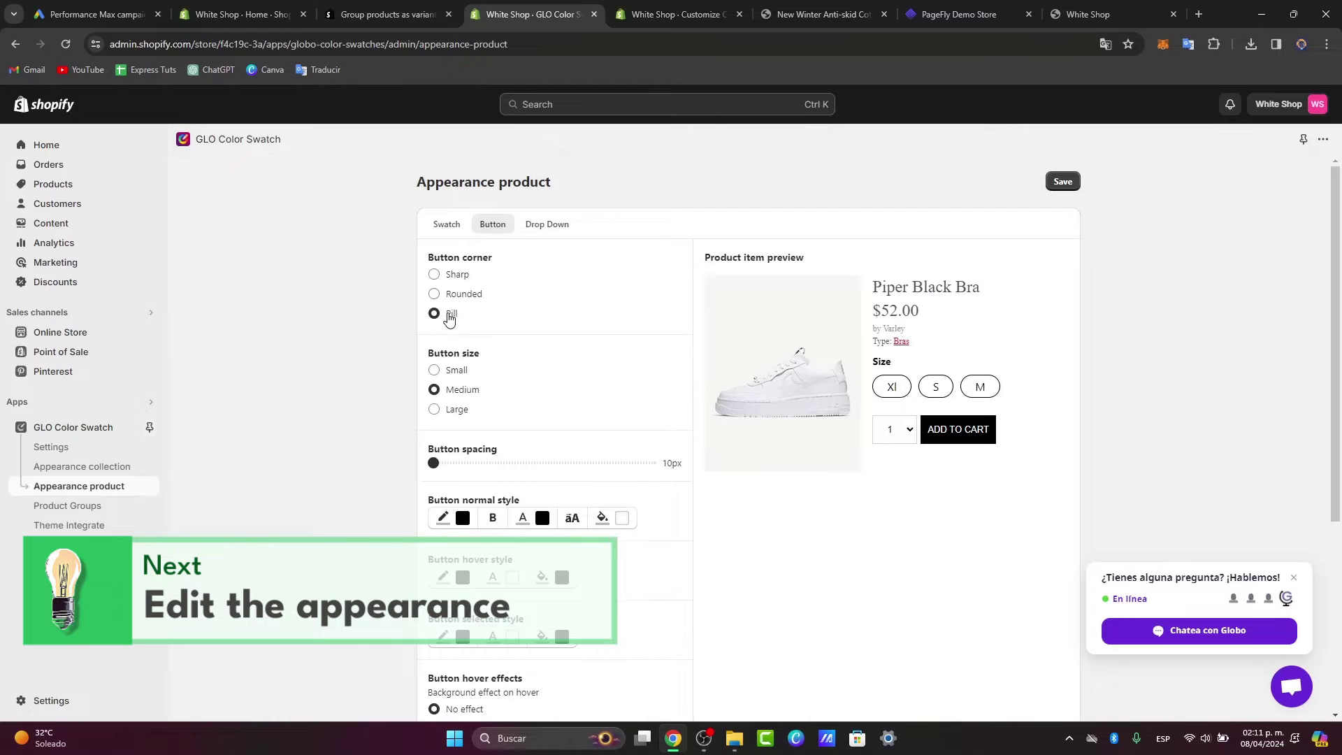
pyautogui.click(463, 278)
pyautogui.click(463, 297)
pyautogui.click(456, 315)
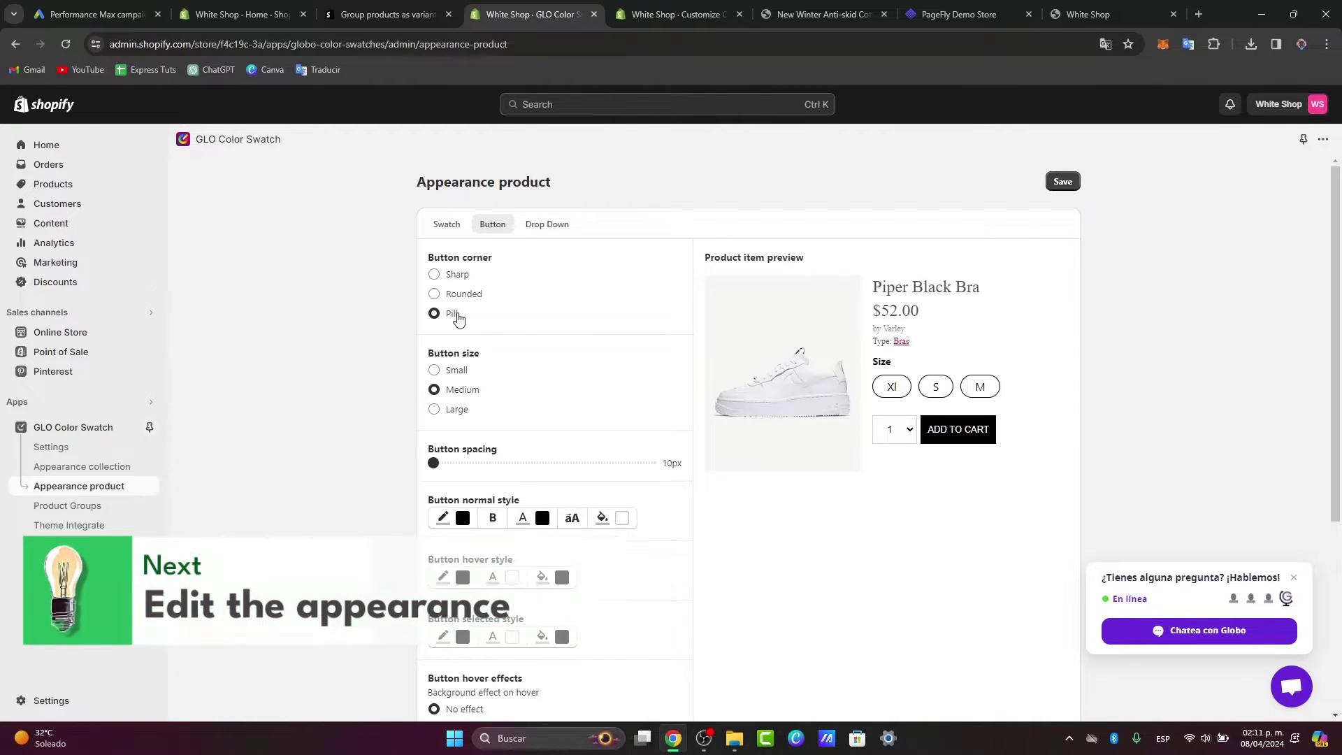
pyautogui.click(459, 372)
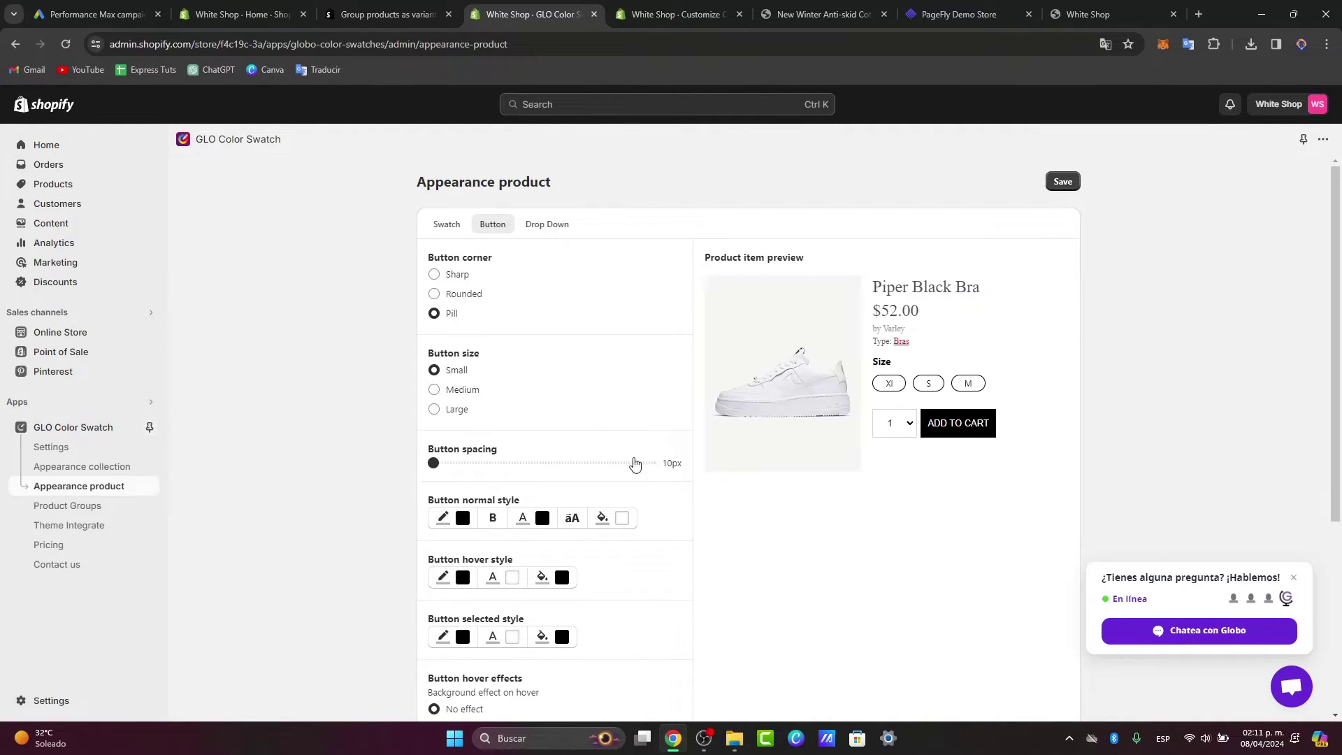
# - Set the button hover effect to Add shadow instead of a glow
pyautogui.scroll(-1, 634, 463)
pyautogui.moveTo(433, 393)
pyautogui.mouseDown()
pyautogui.moveTo(491, 392)
pyautogui.moveTo(431, 393)
pyautogui.mouseUp()
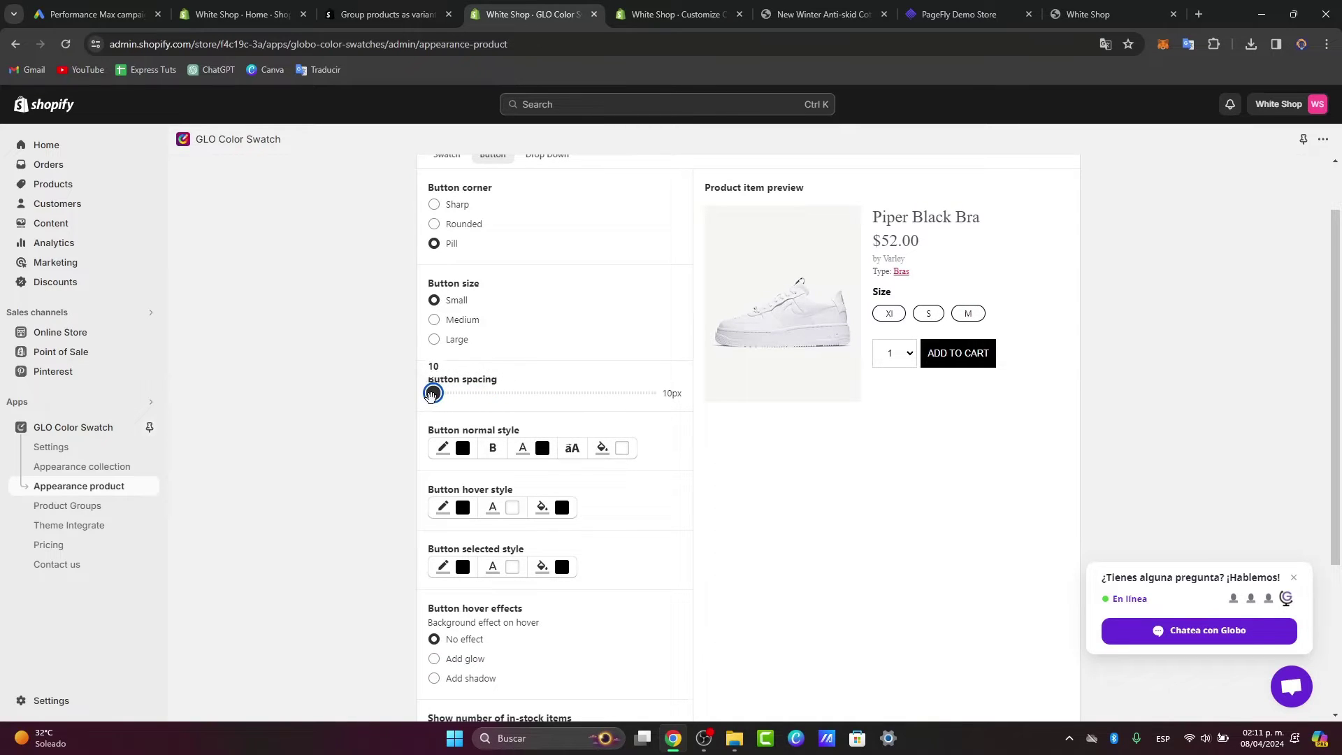
pyautogui.scroll(-1, 629, 482)
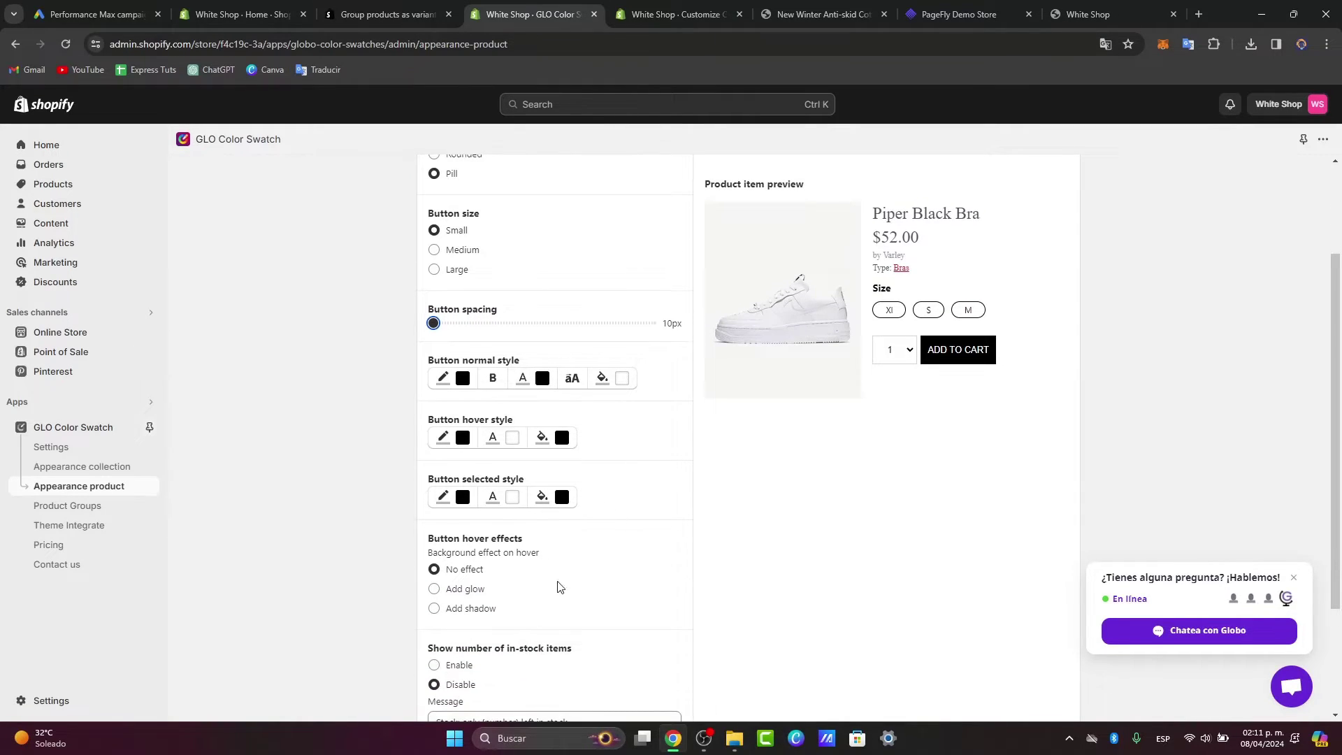
pyautogui.click(467, 591)
pyautogui.click(485, 617)
# - Keep the product content aligned Left after trying centre and right alignment
pyautogui.scroll(-2, 662, 513)
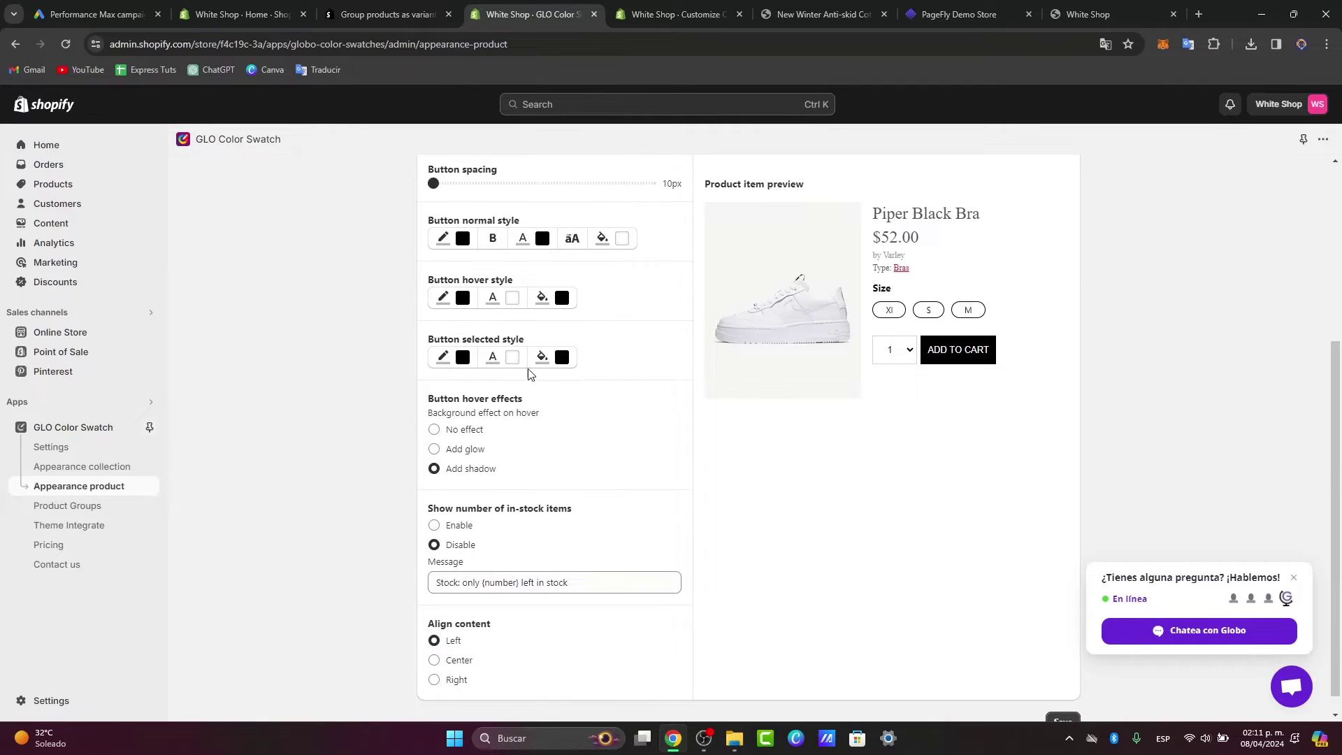
pyautogui.scroll(-1, 503, 503)
pyautogui.click(455, 646)
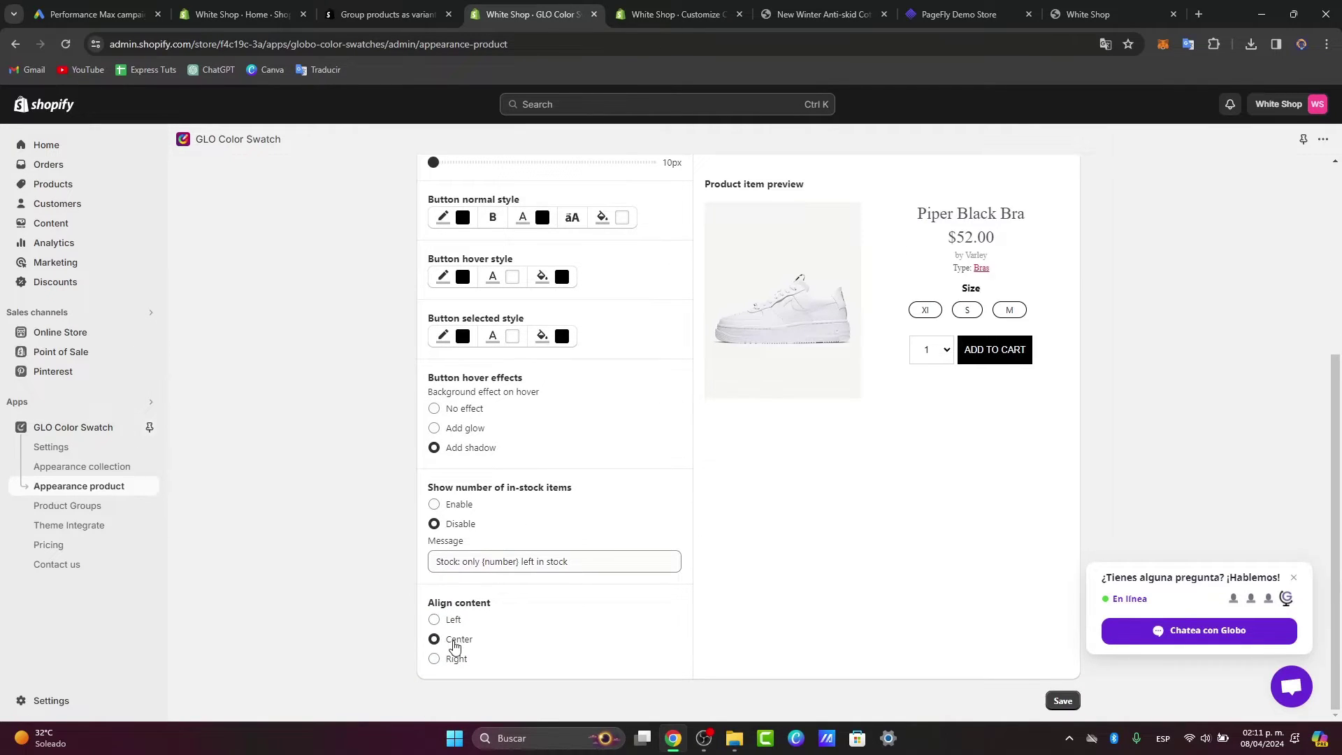
pyautogui.click(457, 659)
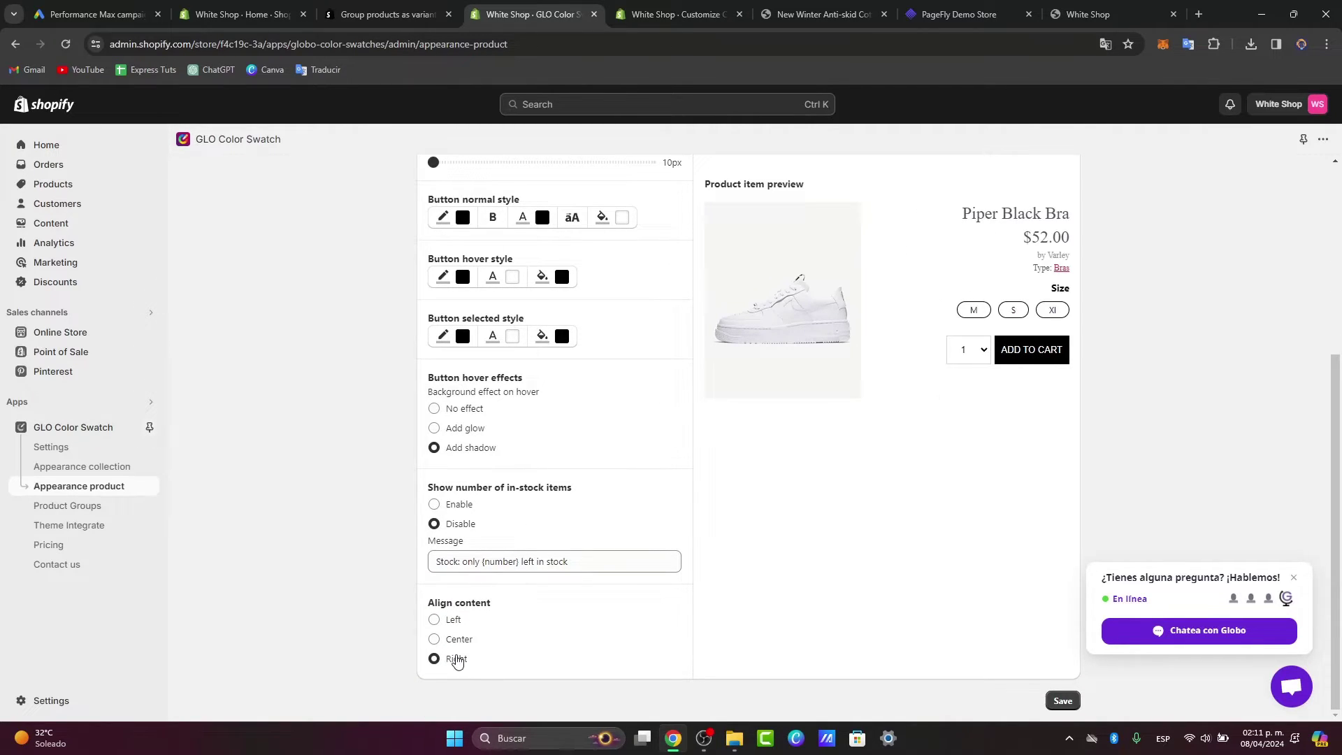
pyautogui.click(453, 639)
pyautogui.click(451, 621)
pyautogui.click(529, 563)
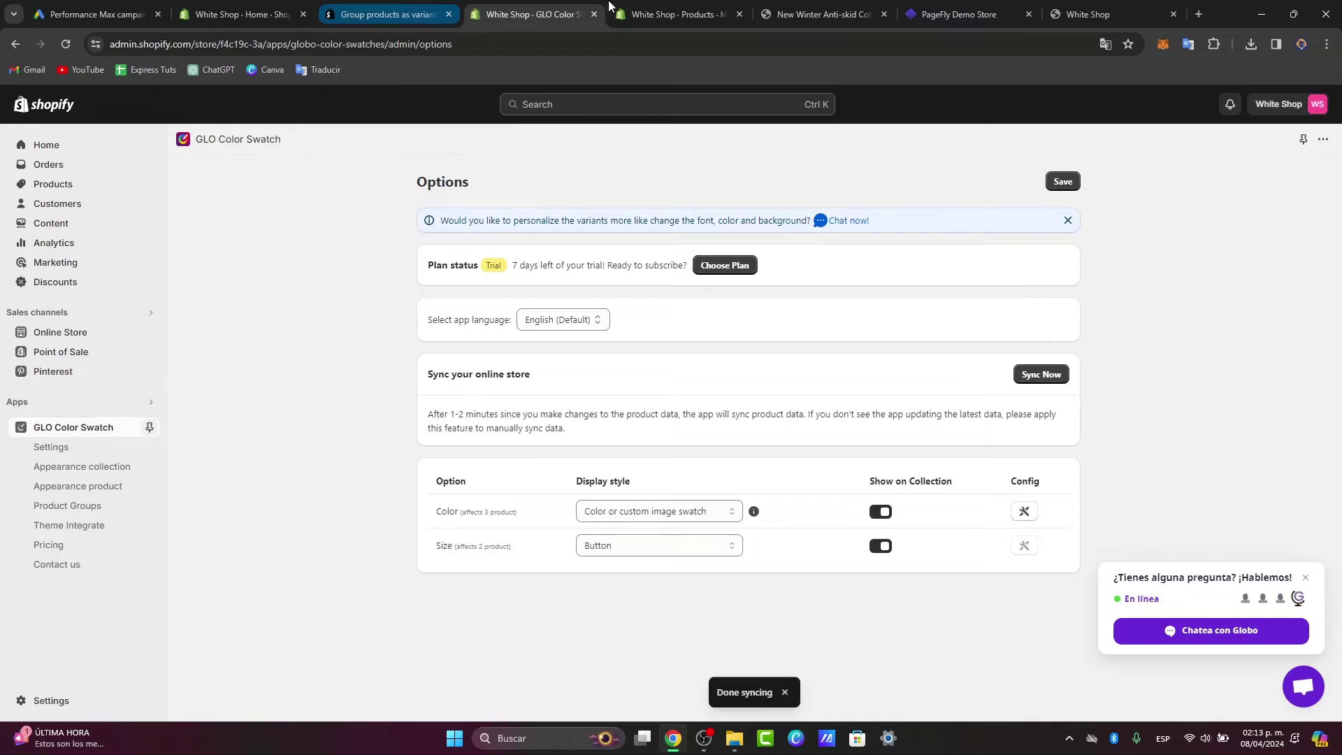
# - Check the white variant swatch on the live cable clip page, then open Online Store Themes
pyautogui.click(824, 14)
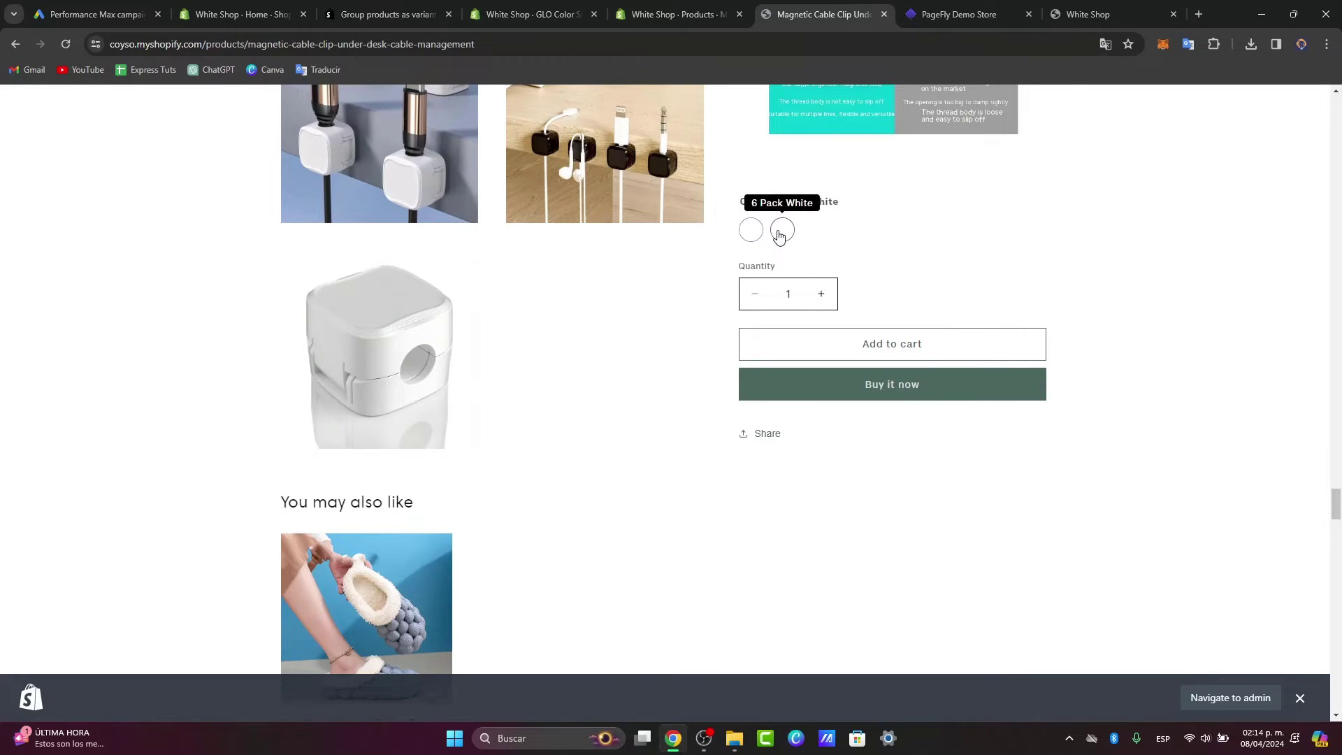
pyautogui.click(781, 231)
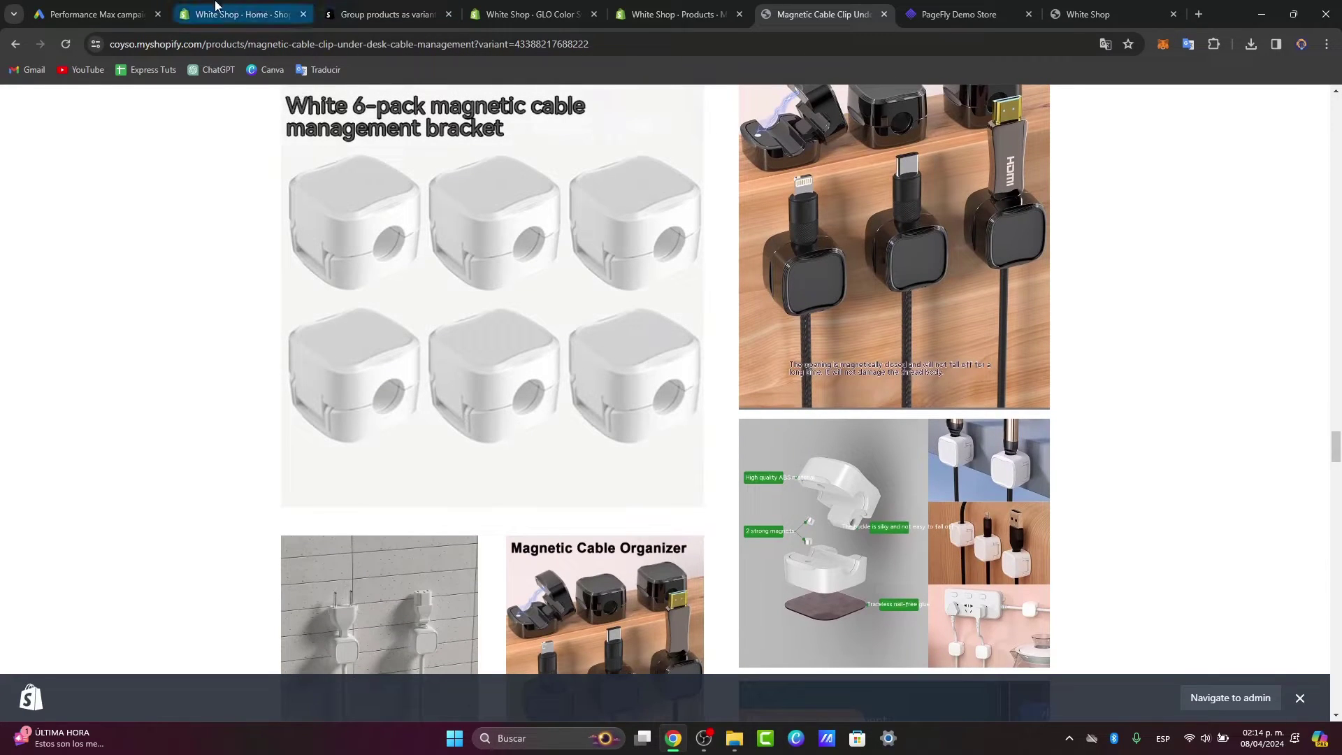
pyautogui.click(237, 14)
pyautogui.click(116, 336)
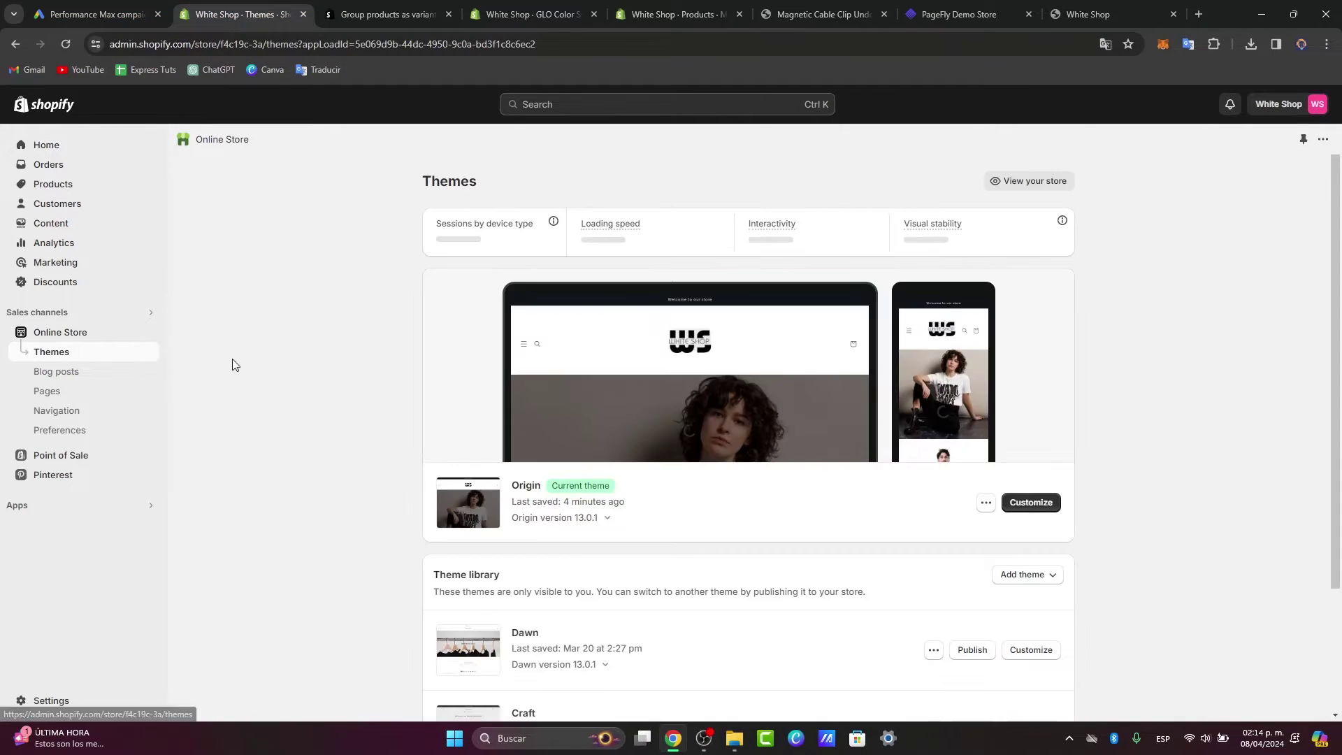
# - In the Origin theme editor, open a Gear product and move the Variant picker below Price
pyautogui.click(1031, 503)
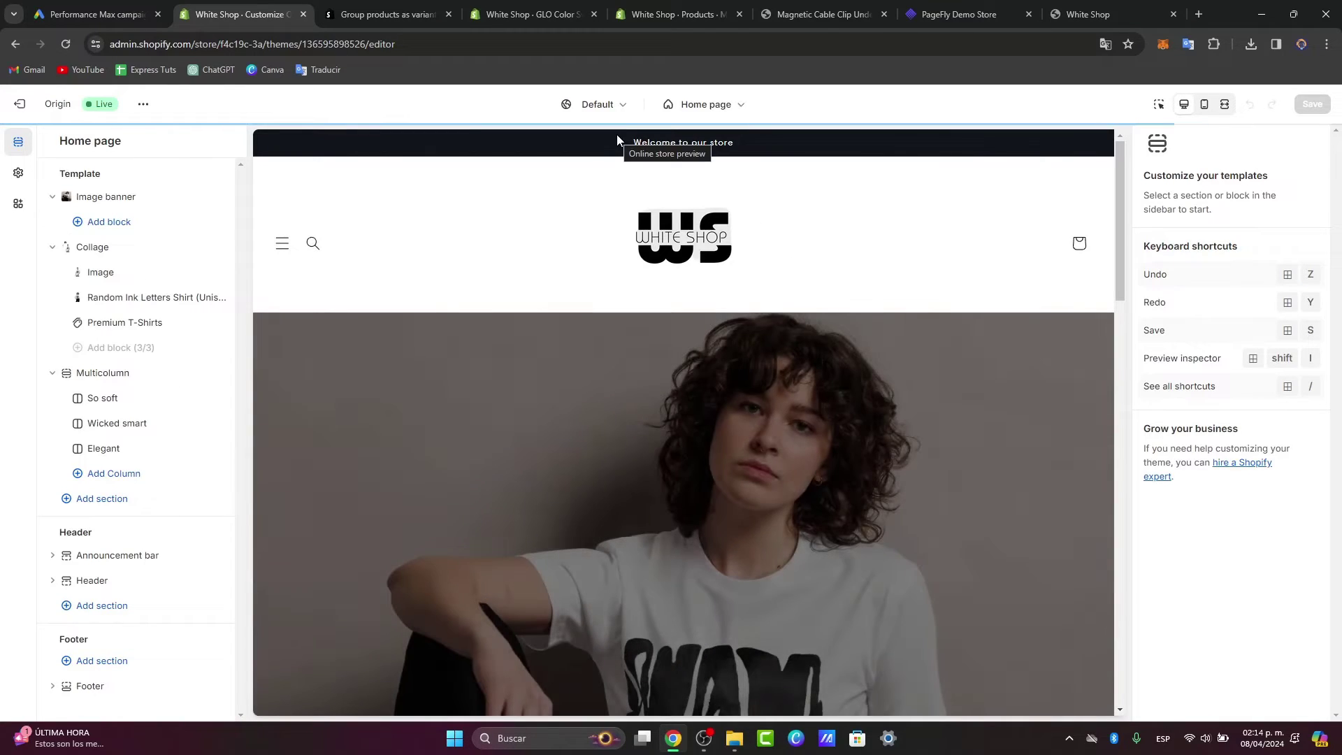
pyautogui.click(285, 246)
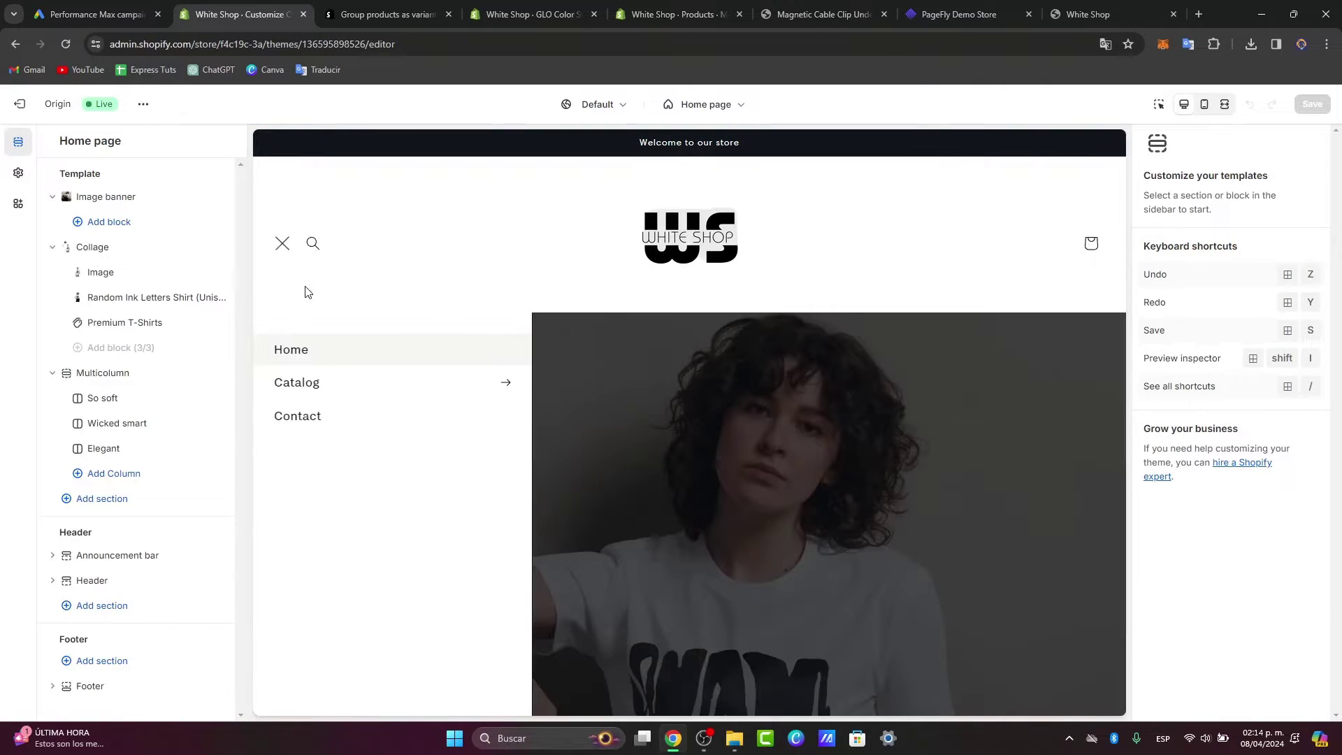
pyautogui.click(353, 383)
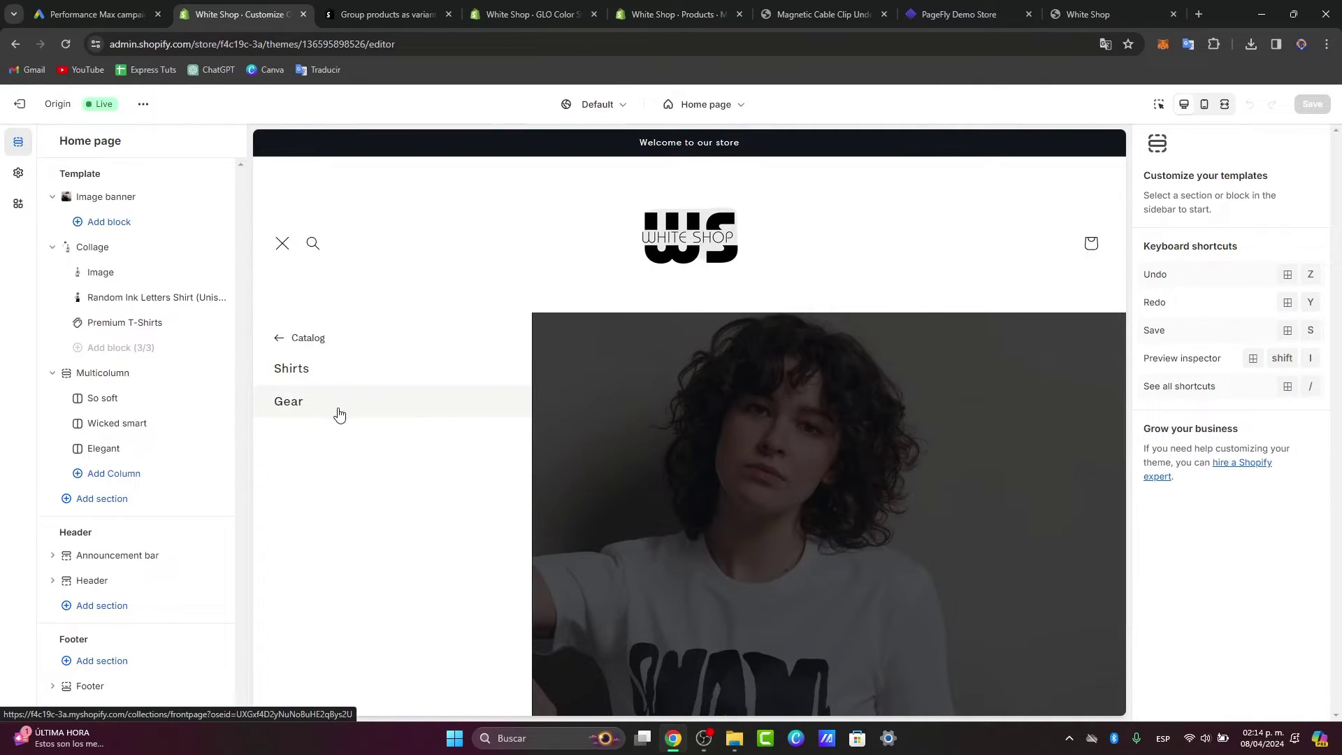
pyautogui.click(338, 411)
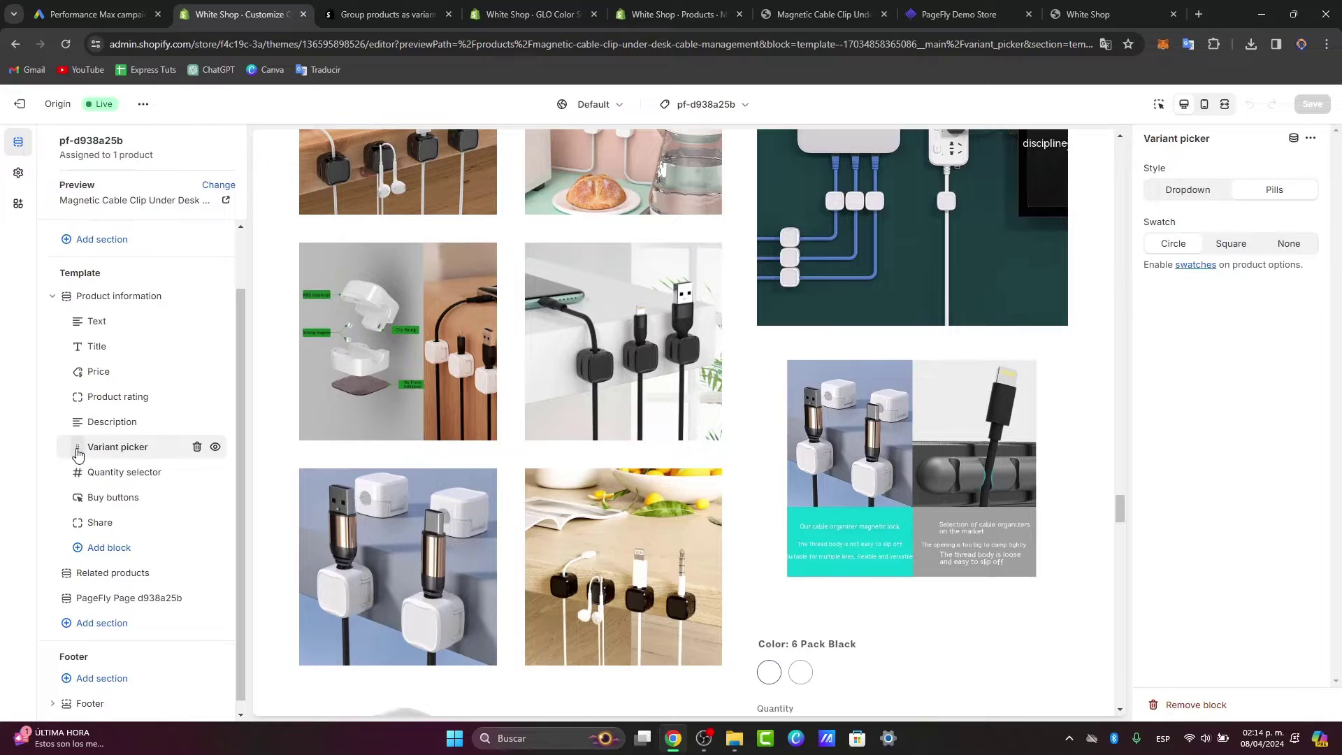
pyautogui.moveTo(77, 454); pyautogui.dragTo(82, 400)
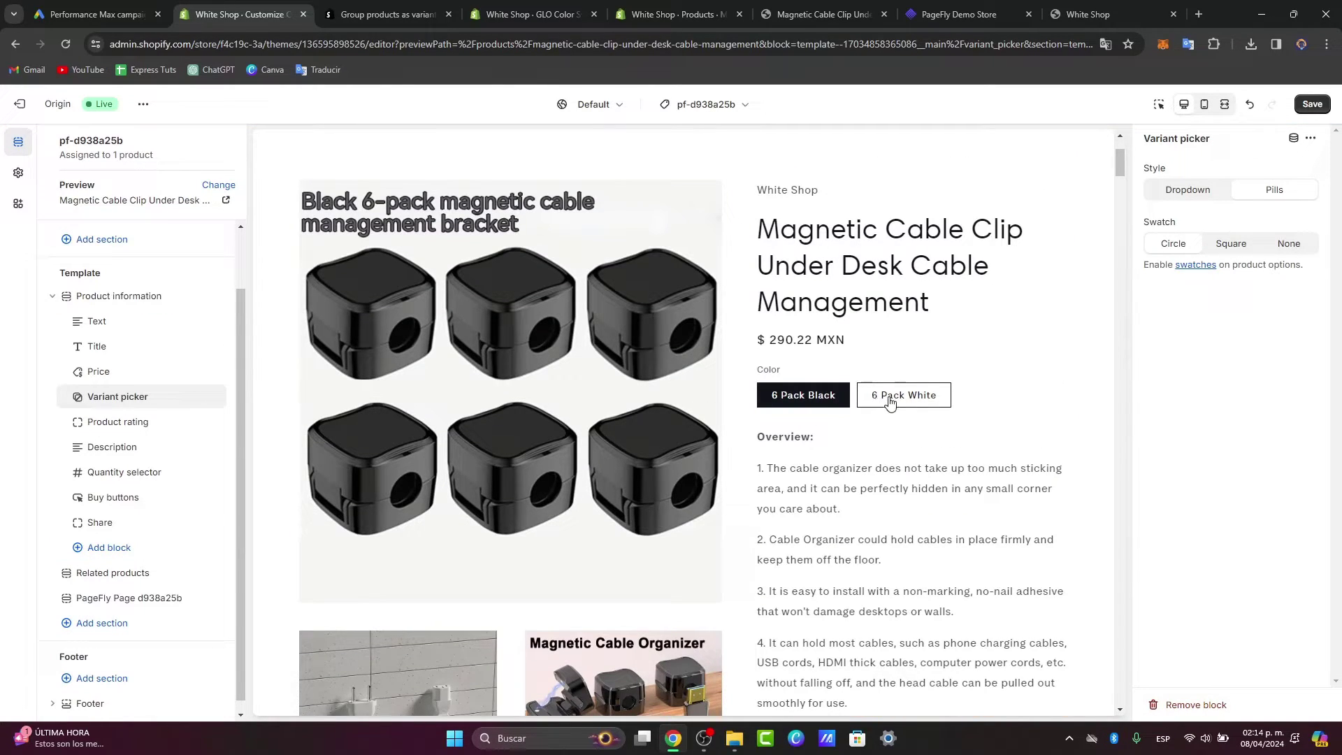
# - Set the variant picker to Dropdown with Square swatches, test colour choices, and save
pyautogui.click(1251, 249)
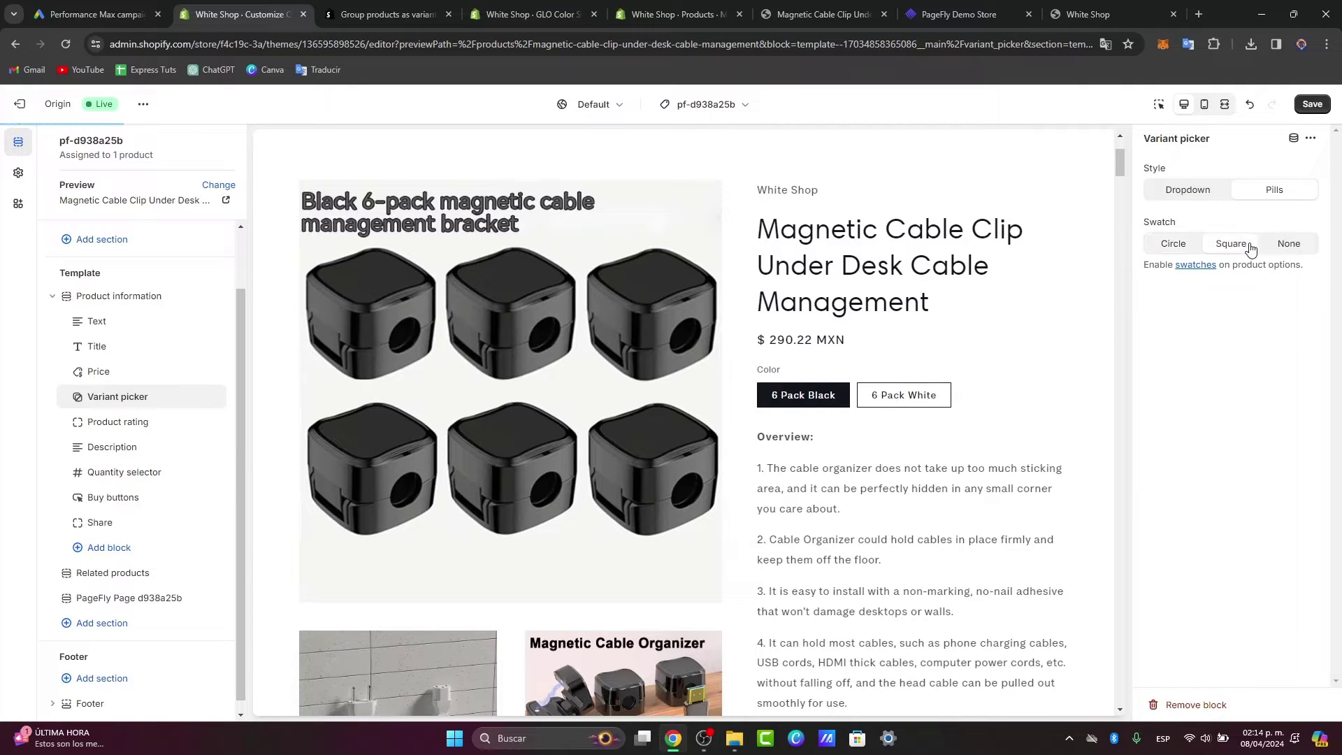
pyautogui.click(1201, 193)
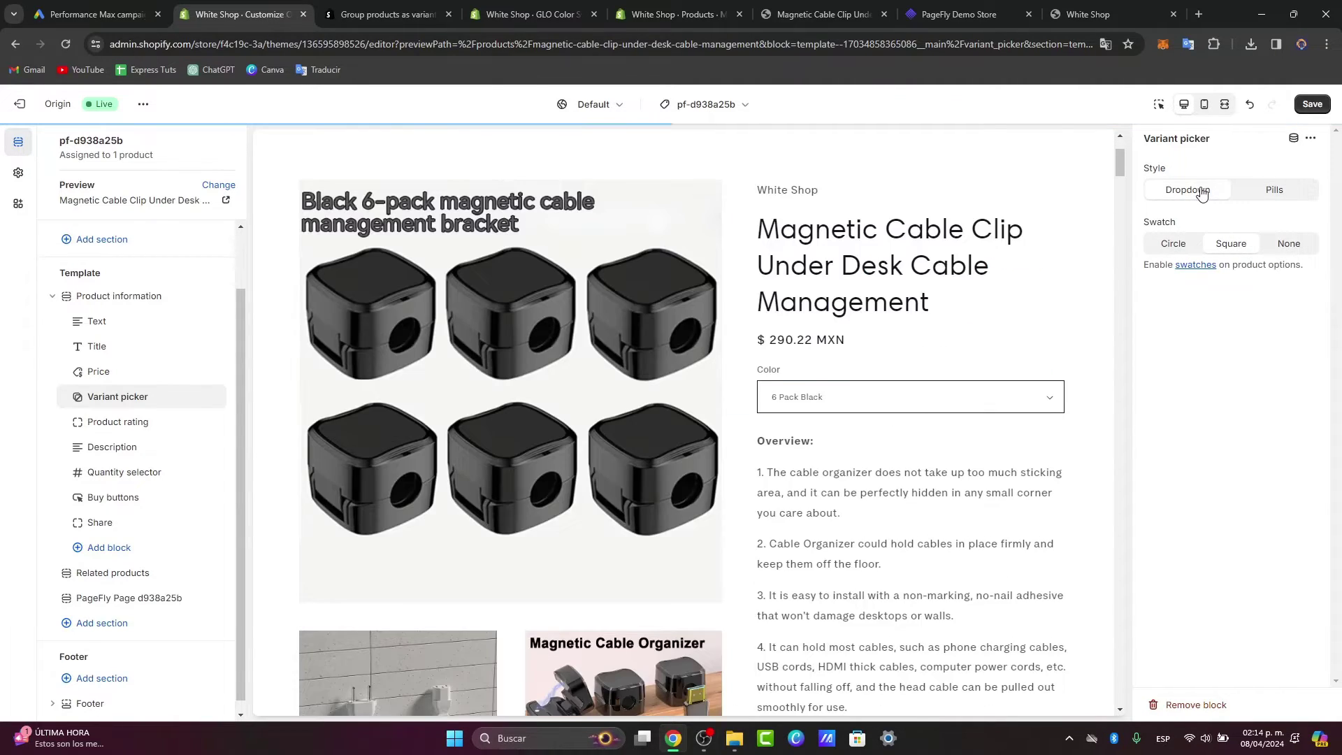
pyautogui.click(1030, 407)
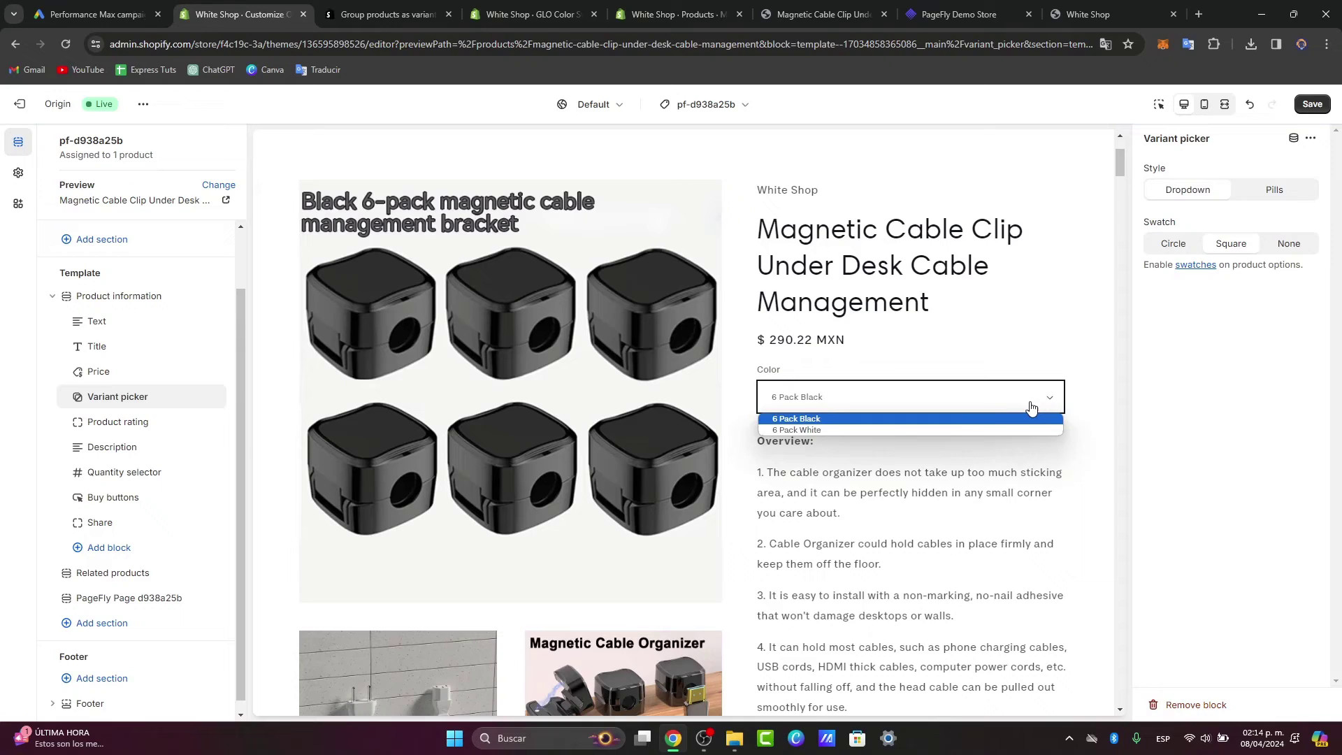
pyautogui.click(957, 419)
pyautogui.click(931, 401)
pyautogui.click(864, 400)
pyautogui.click(1312, 104)
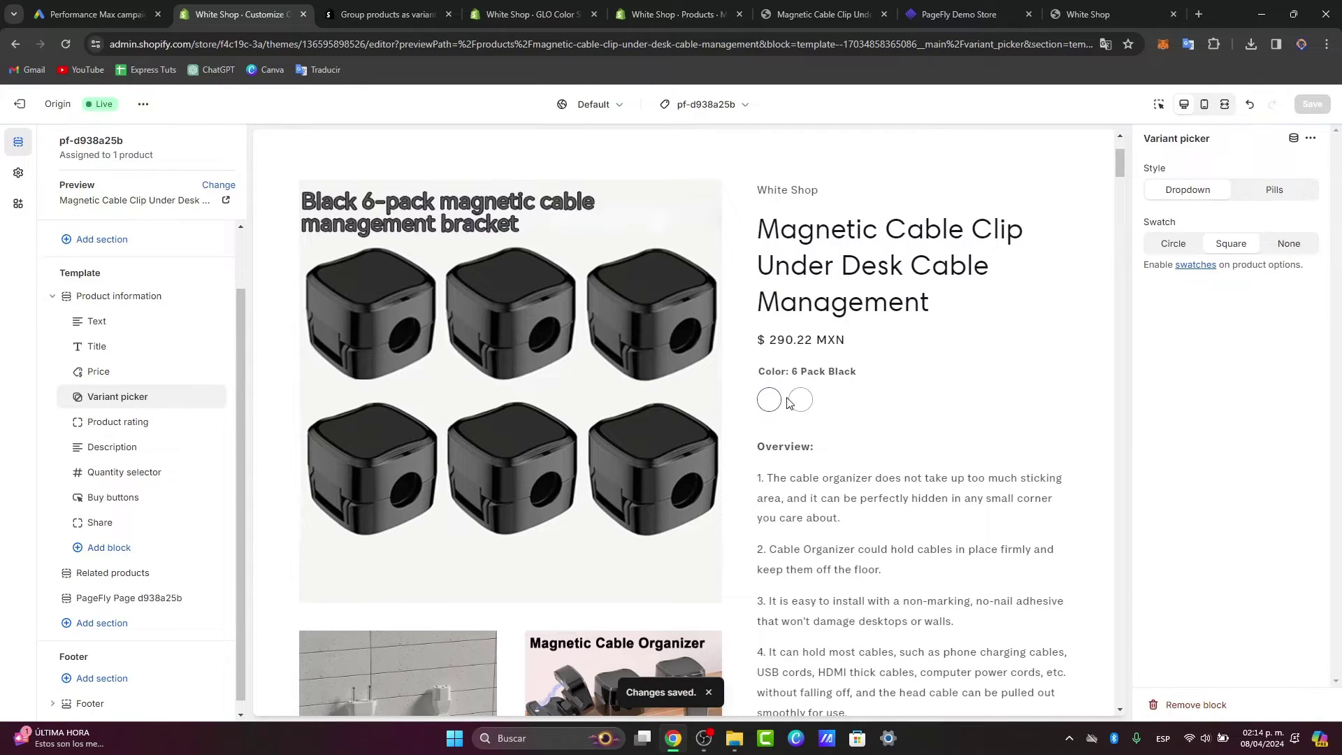
# - Open the Color option's swatch config in GLO Color Swatch, then return to the cable clip page
pyautogui.click(413, 7)
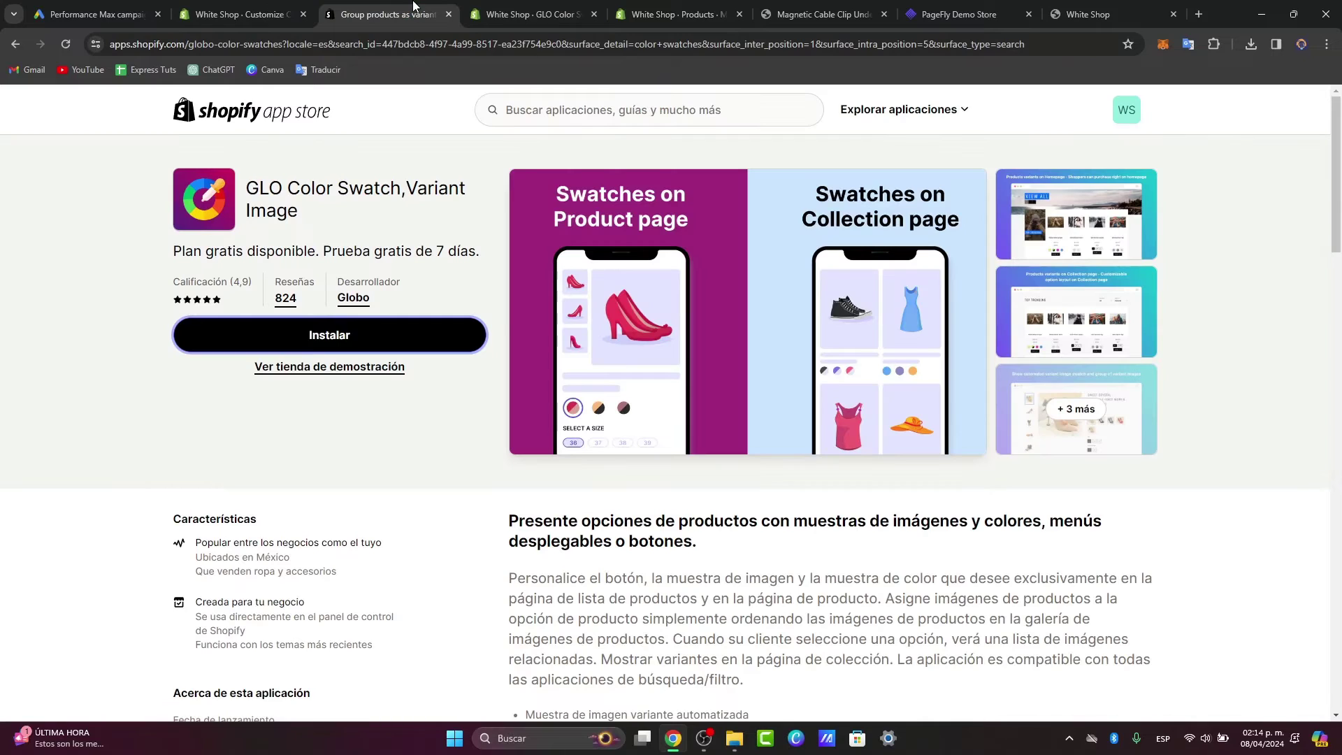
pyautogui.click(545, 7)
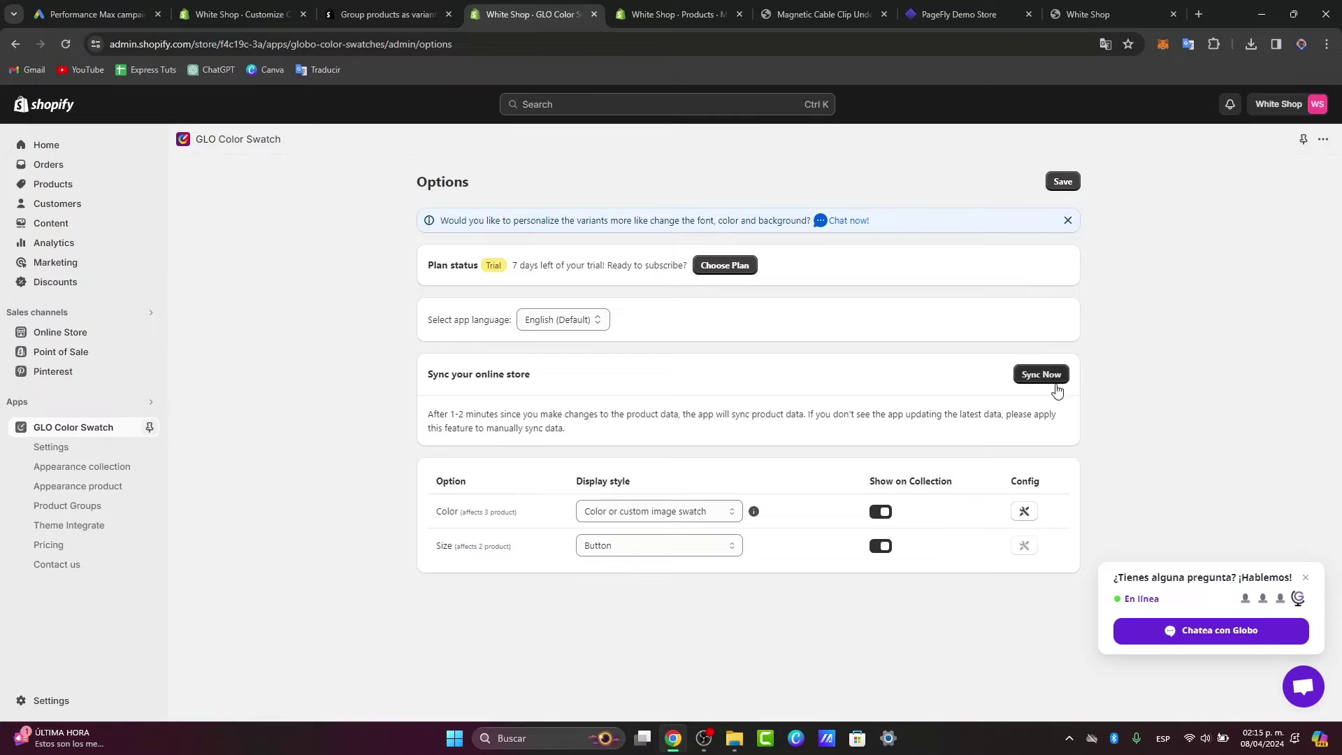
pyautogui.click(1024, 512)
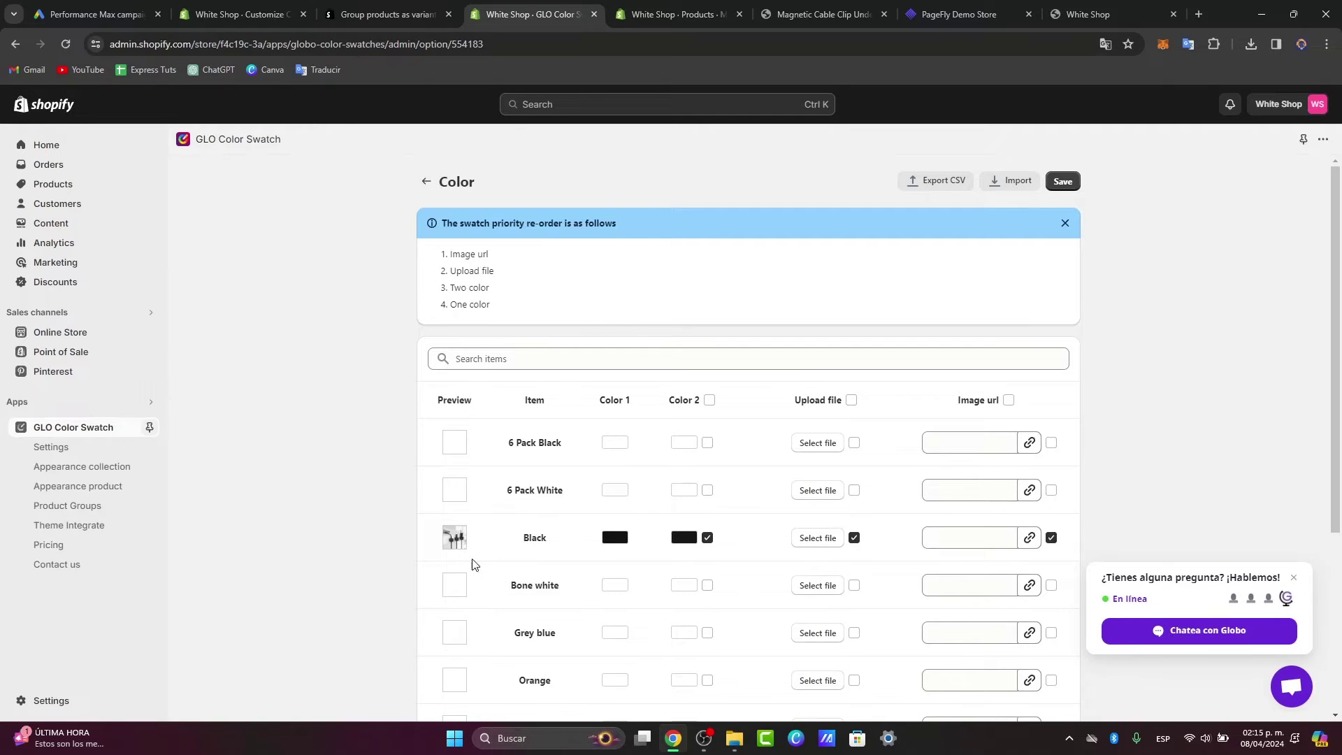
pyautogui.hotkey('ctrl', 'Tab')
pyautogui.hotkey('ctrl', 'Tab')
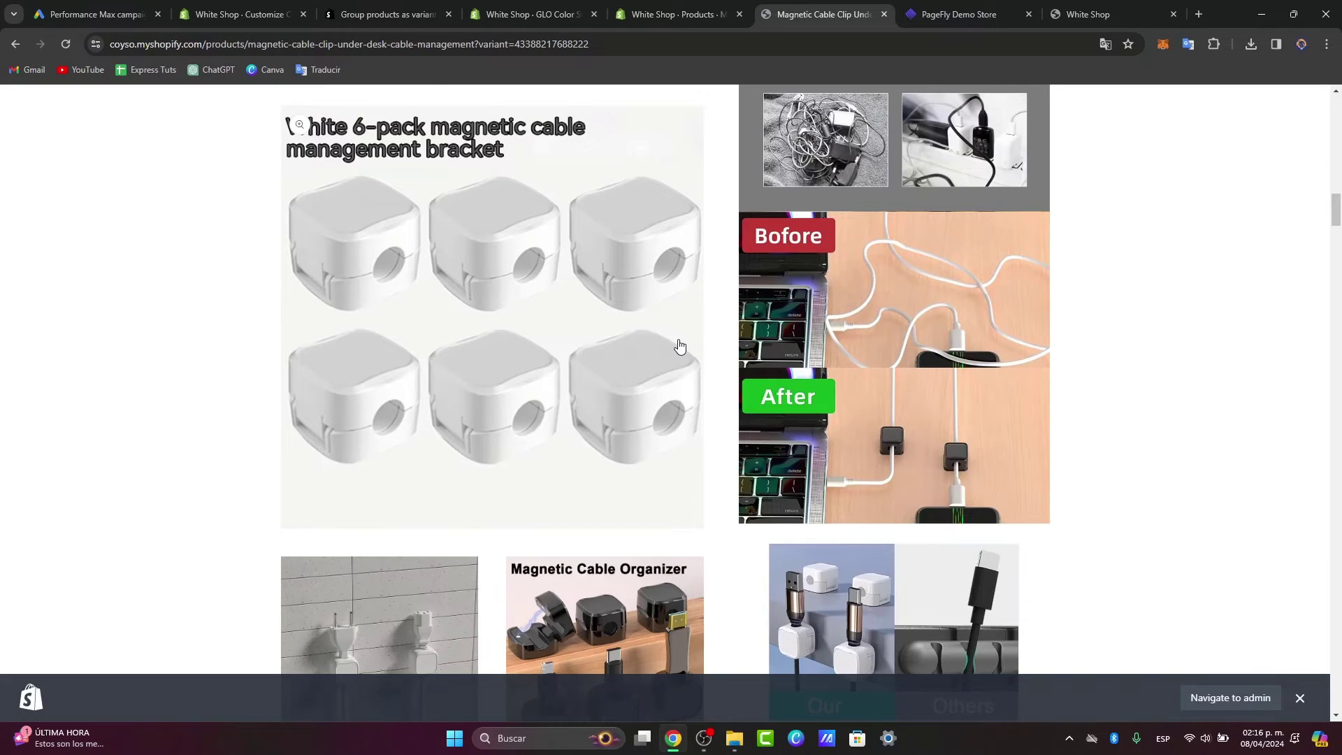
# - Alternate the cable clip's round swatches between 6 Pack Black and 6 Pack White, ending on White, then open the store menu
pyautogui.scroll(5, 679, 345)
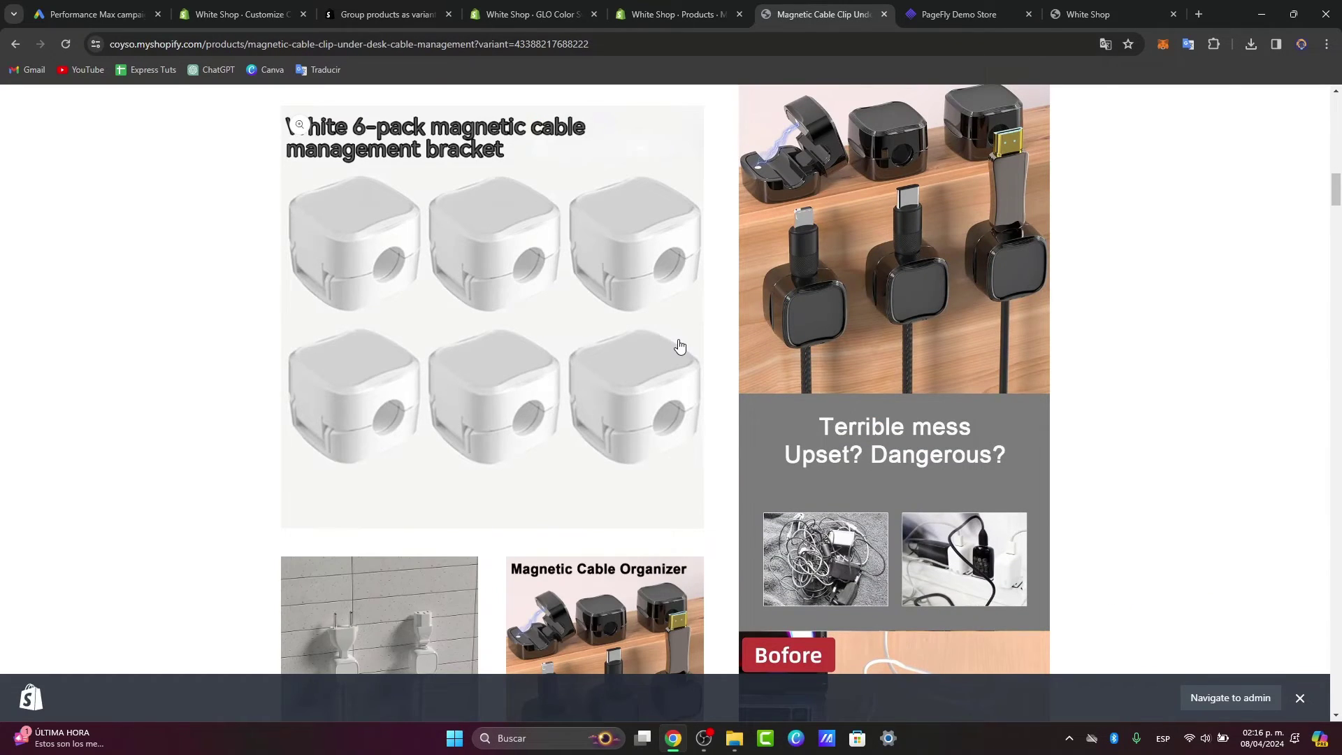
pyautogui.scroll(10, 679, 345)
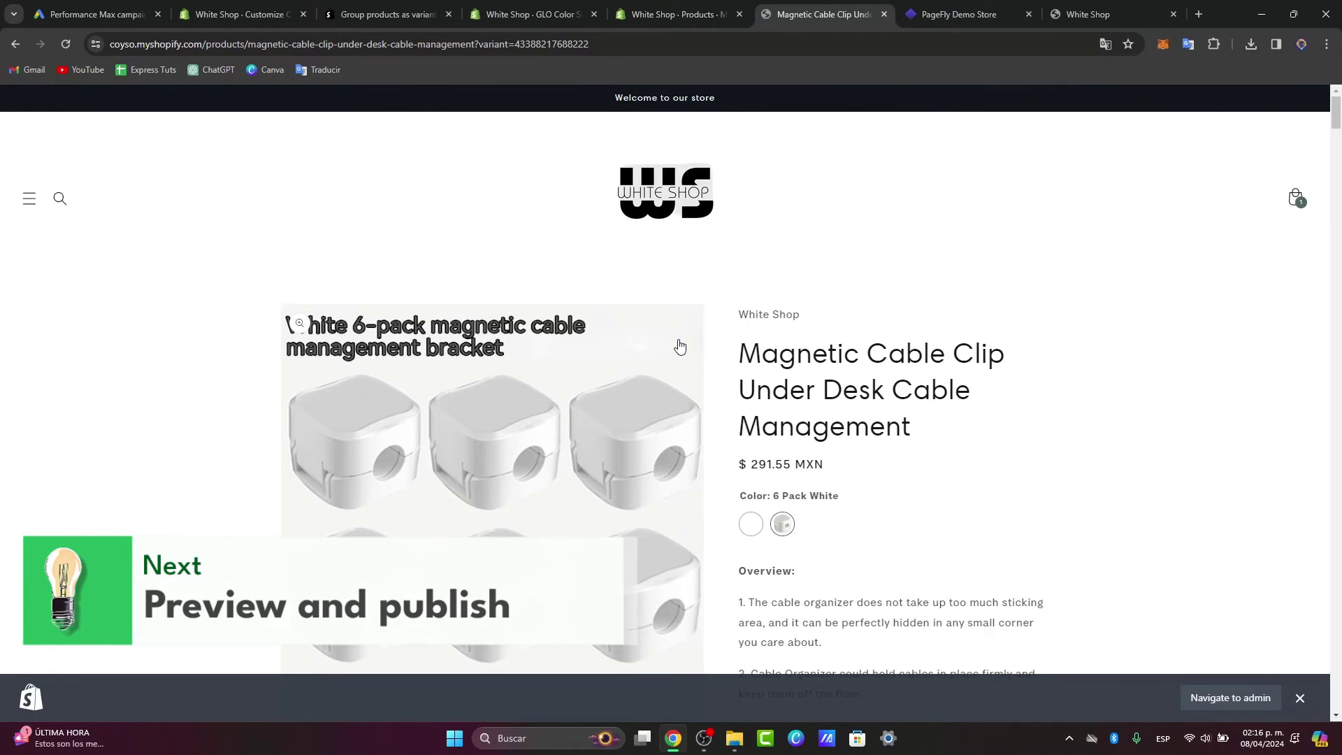
pyautogui.scroll(-3, 679, 345)
pyautogui.scroll(3, 825, 335)
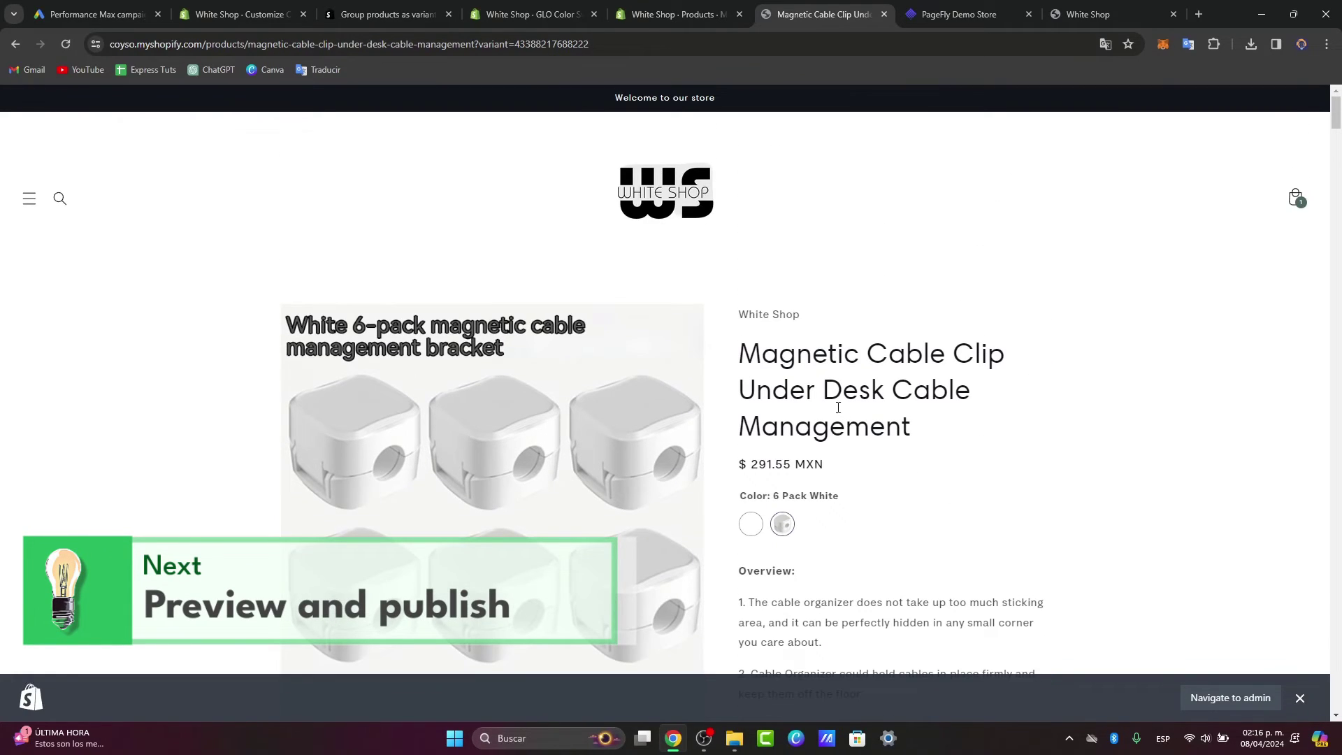
pyautogui.click(781, 533)
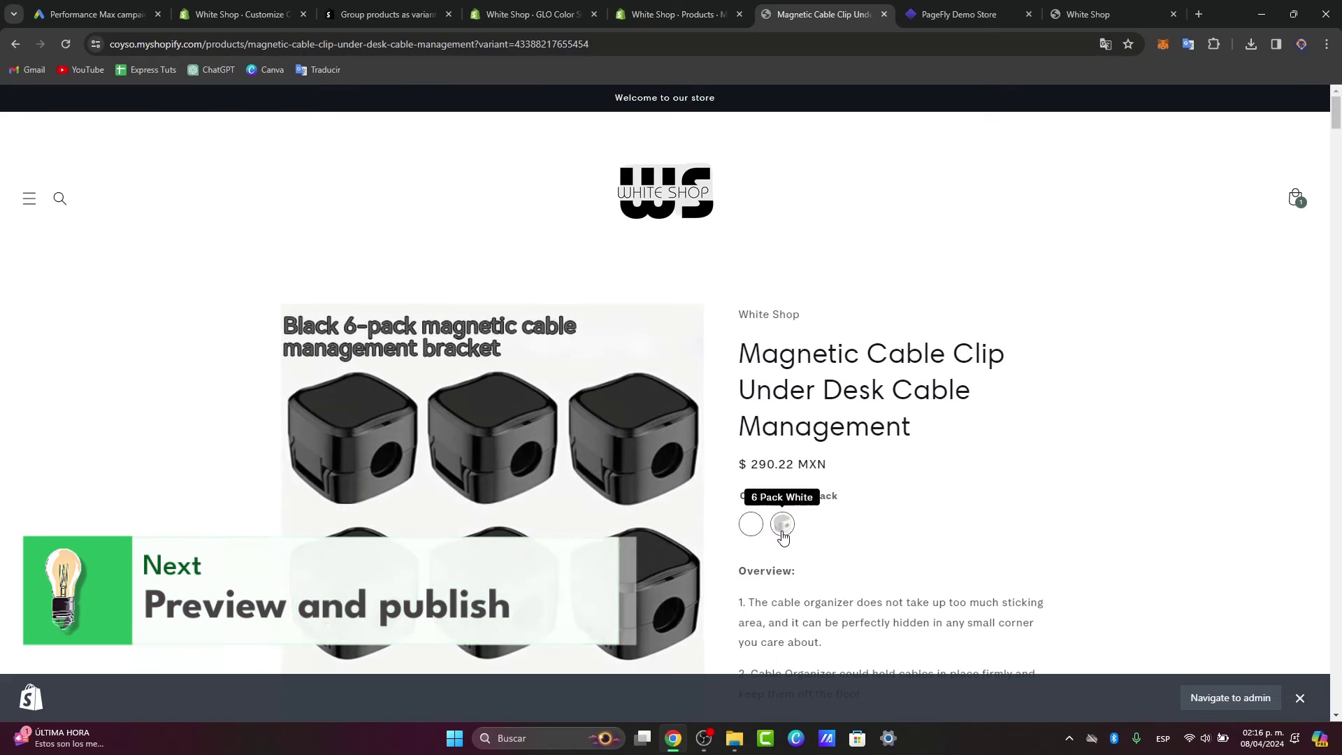
pyautogui.click(783, 535)
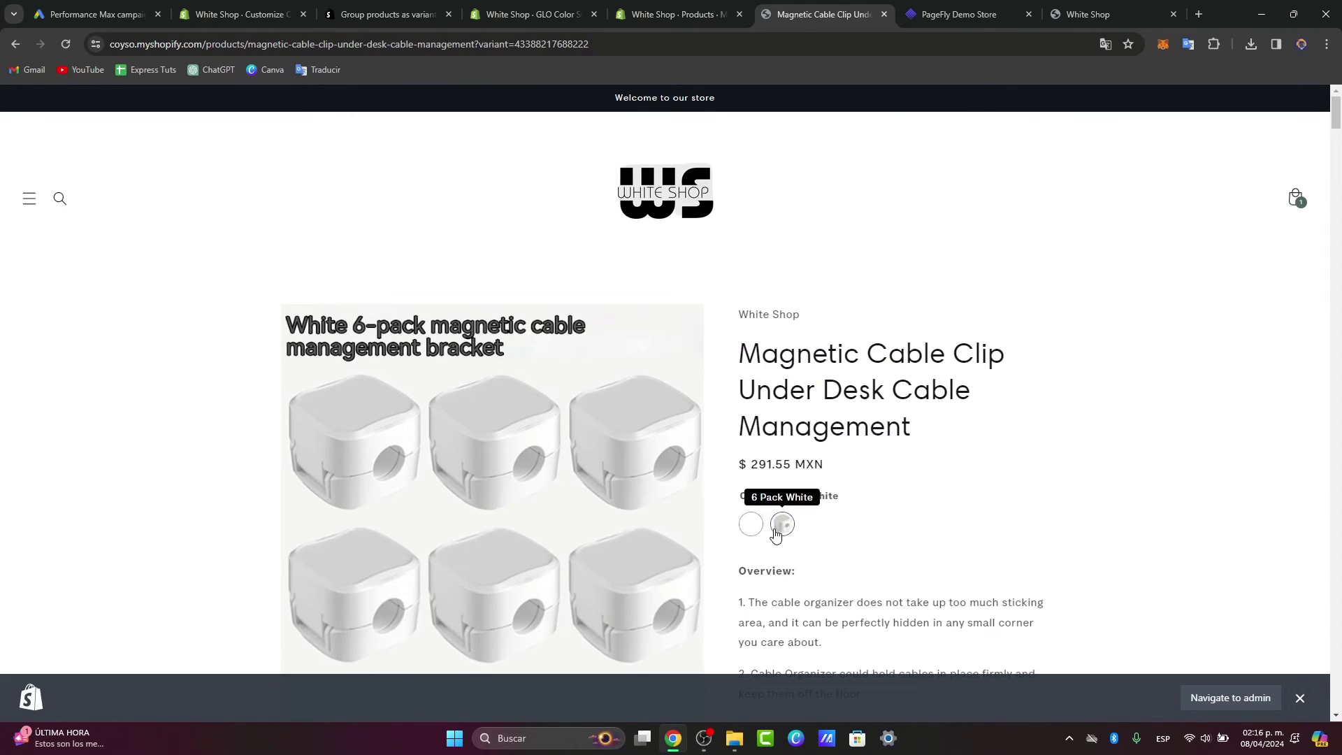
pyautogui.click(782, 533)
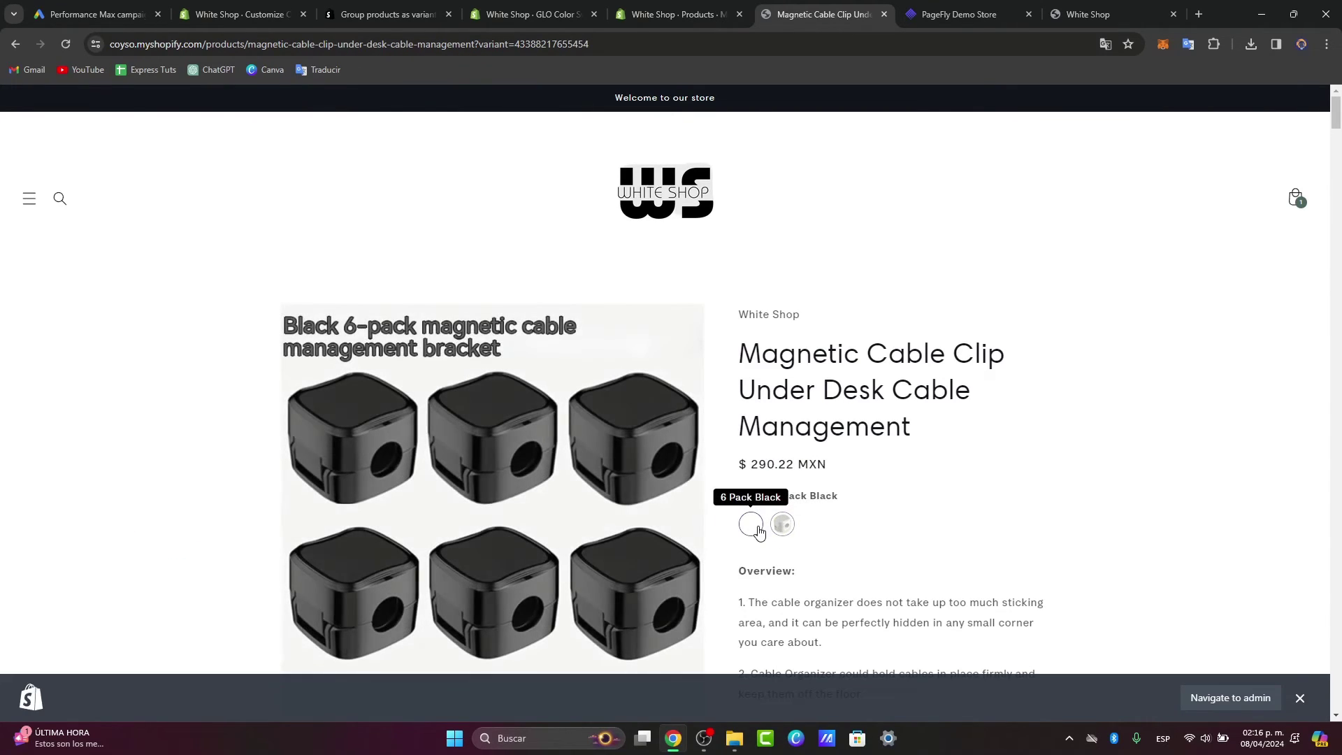
pyautogui.click(781, 534)
pyautogui.click(750, 526)
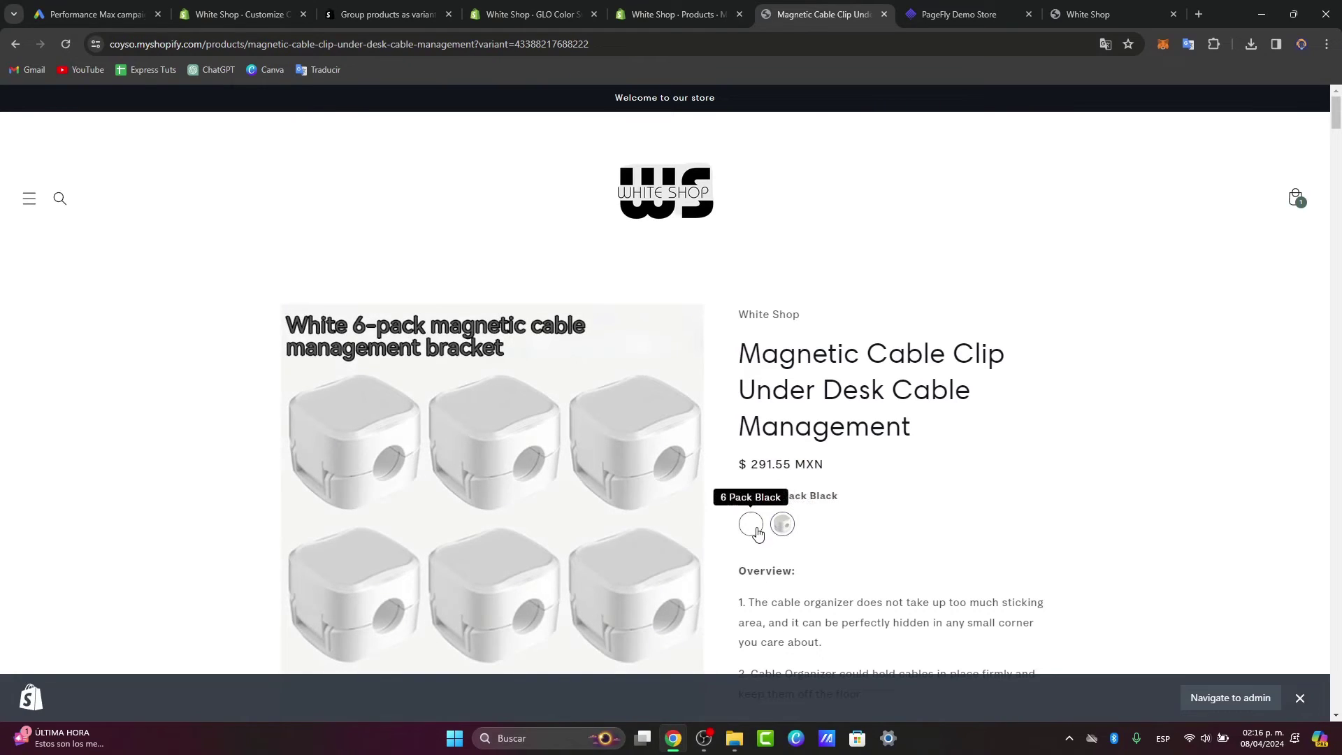
pyautogui.click(781, 532)
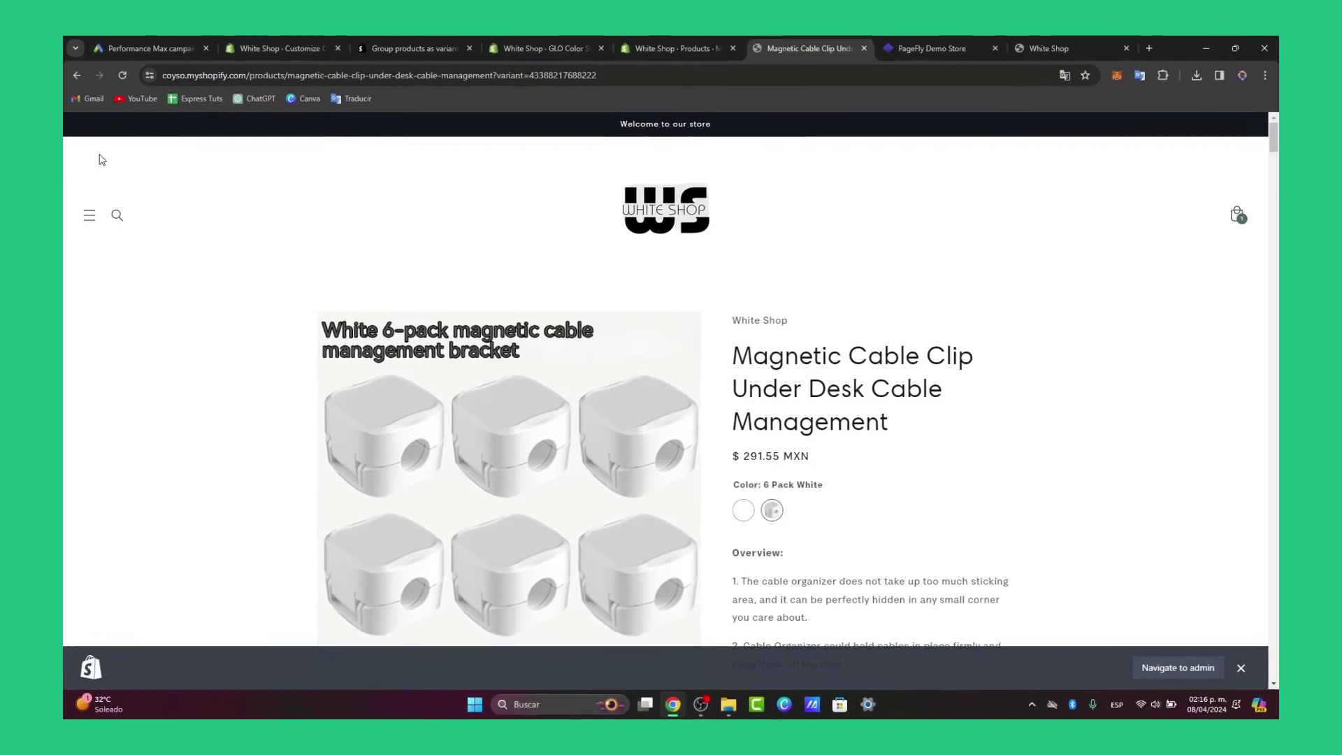
pyautogui.click(29, 200)
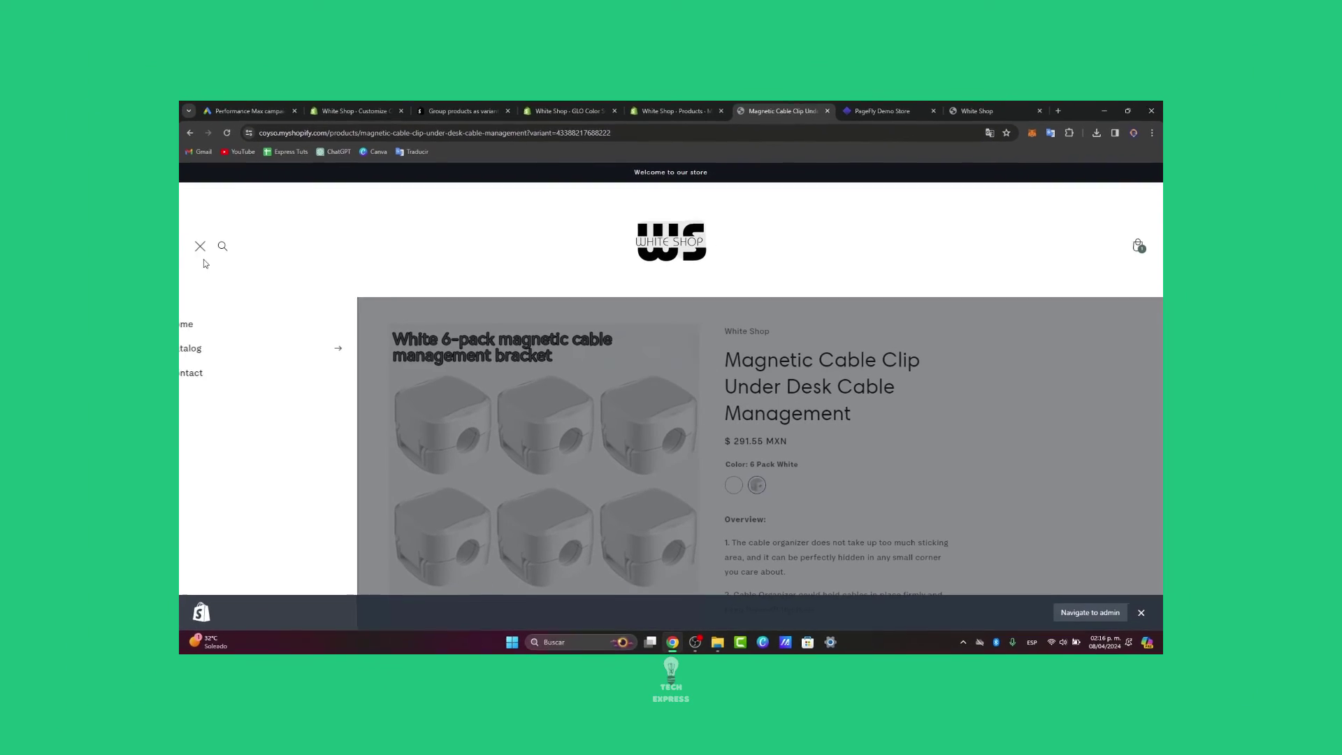
# - Go to Catalog > Shirts and open the Random Ink Letters Shirt (Unisex) from Premium T-Shirts
pyautogui.click(262, 350)
pyautogui.click(234, 348)
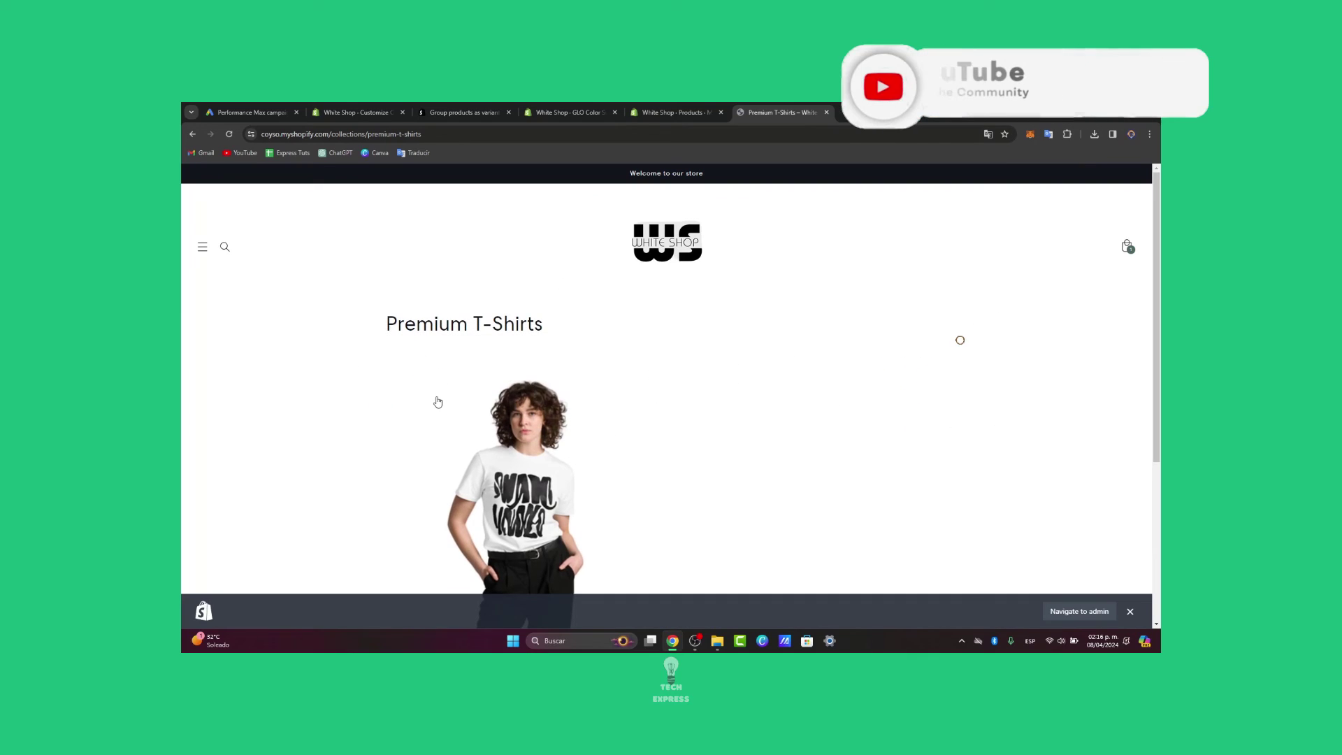
pyautogui.click(529, 418)
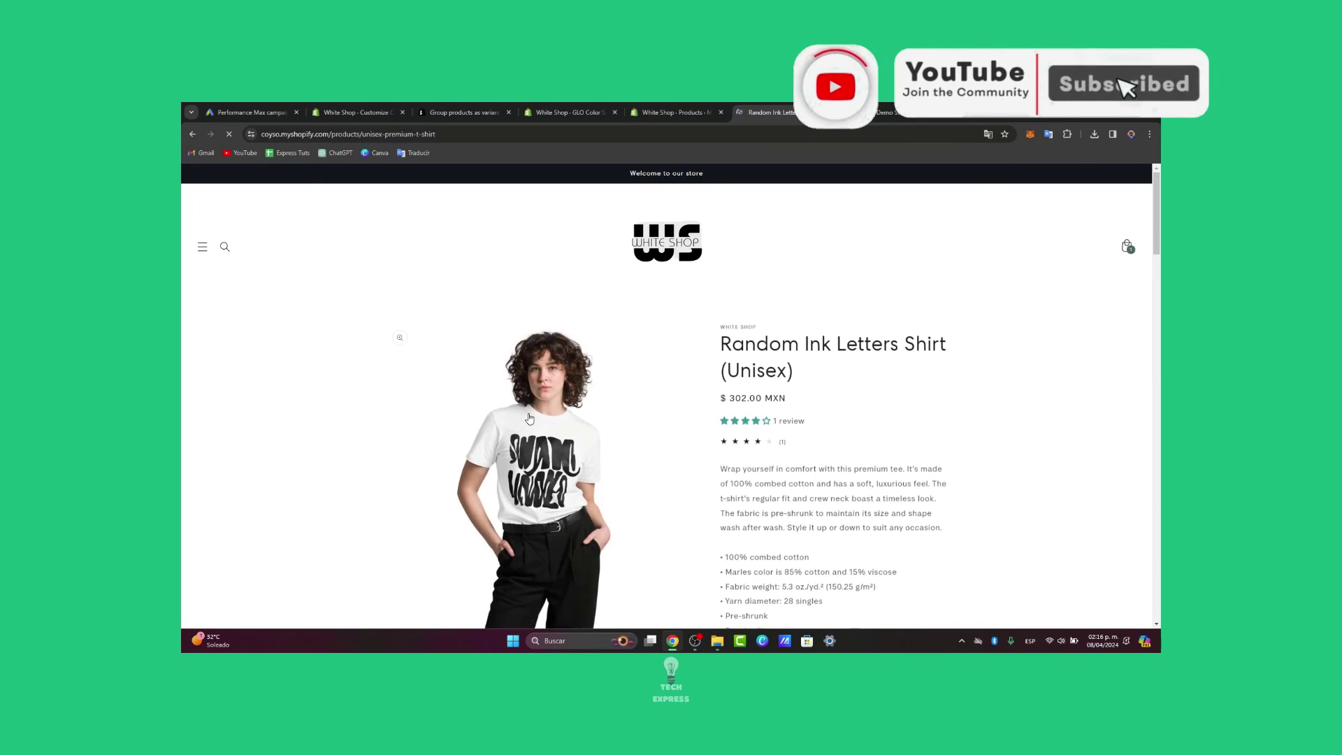